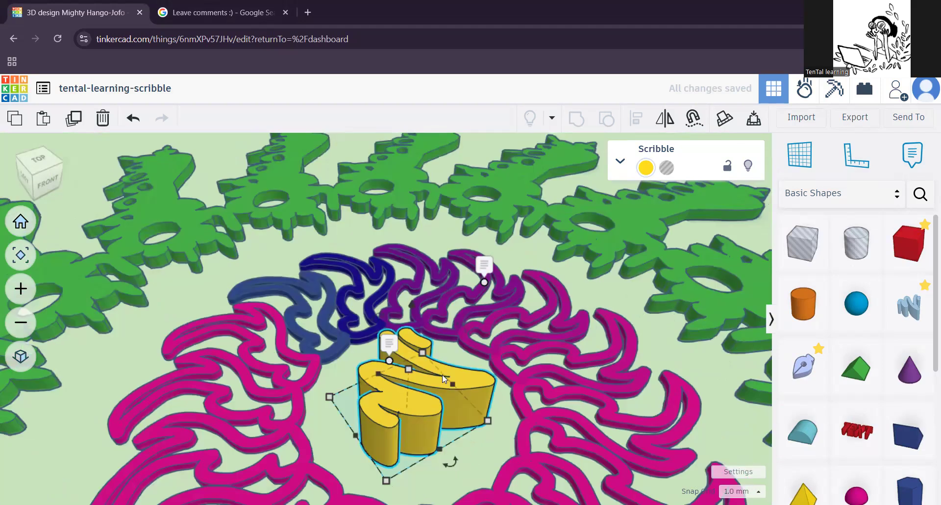
Step: Place a new Scribble shape on the empty workplane beside the large green circular pattern
middle_click_drag(453, 350, 493, 255)
mouse_move(470, 374)
right_mouse_down()
mouse_move(372, 392)
mouse_move(420, 339)
mouse_move(460, 399)
mouse_move(344, 367)
mouse_move(383, 355)
right_mouse_up()
mouse_move(383, 355)
middle_mouse_down()
mouse_move(435, 342)
mouse_move(477, 363)
middle_mouse_up()
left_click(622, 164)
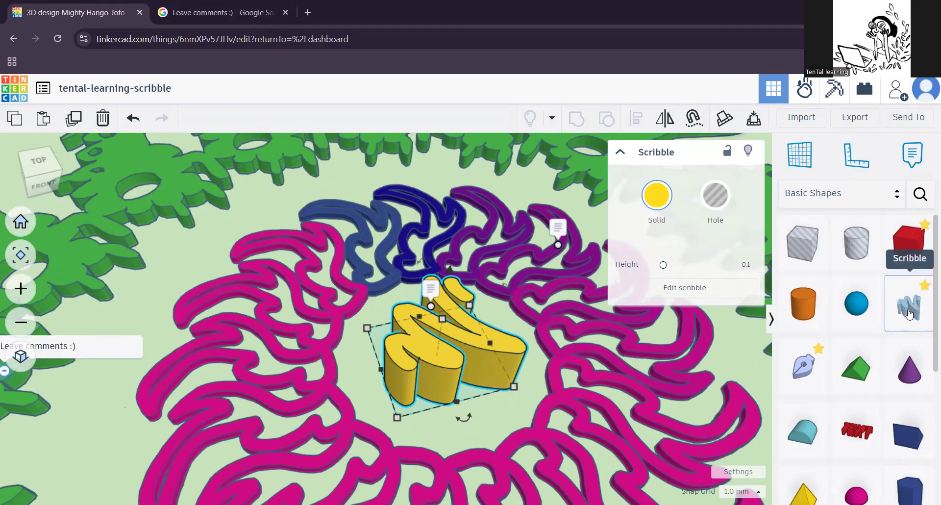
scroll(415, 354, "down", 3)
scroll(417, 353, "down", 3)
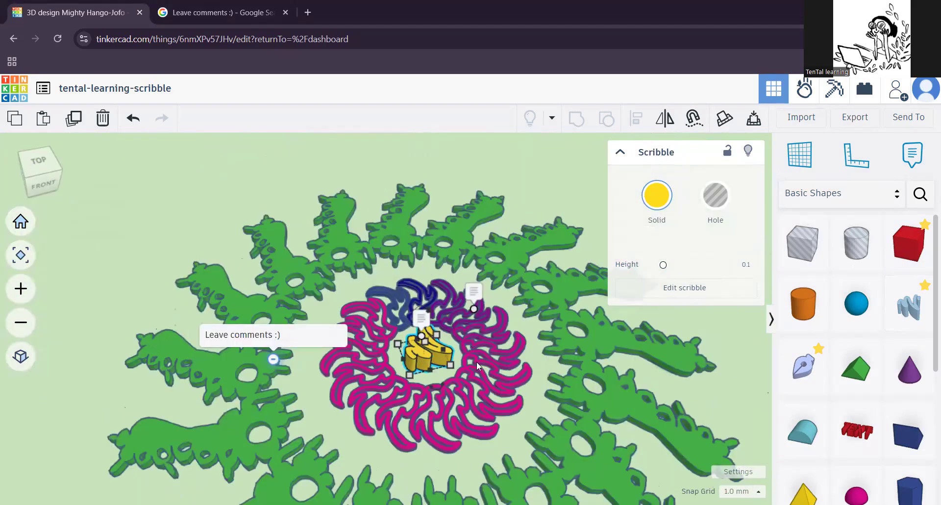
scroll(419, 354, "down", 3)
middle_click_drag(477, 361, 320, 361)
left_click(908, 308)
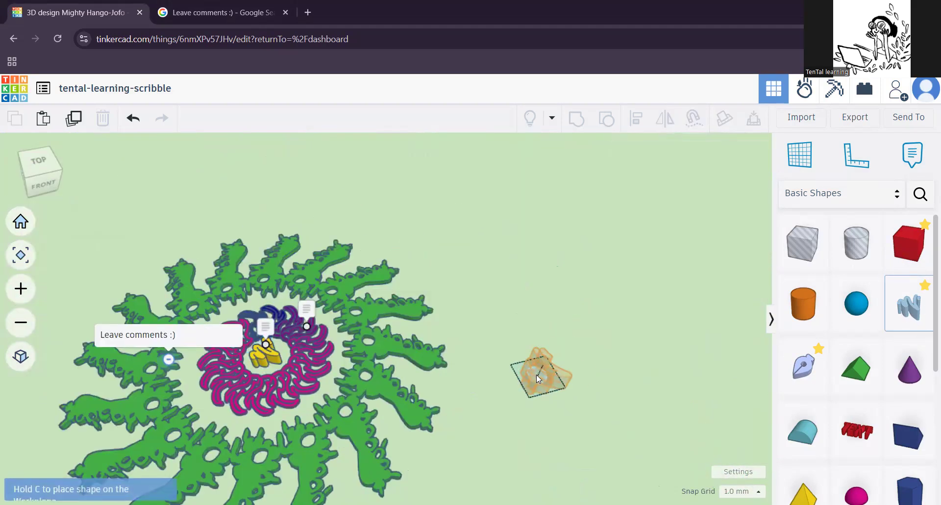
left_click(530, 376)
Step: Clear the trial doodle, draw a closed freehand outline with one tall peak and several pointed prongs, and finish the scribble
mouse_move(432, 314)
left_mouse_down()
mouse_move(490, 243)
mouse_move(643, 216)
mouse_move(622, 357)
mouse_move(505, 311)
mouse_move(417, 302)
mouse_move(433, 305)
left_mouse_up()
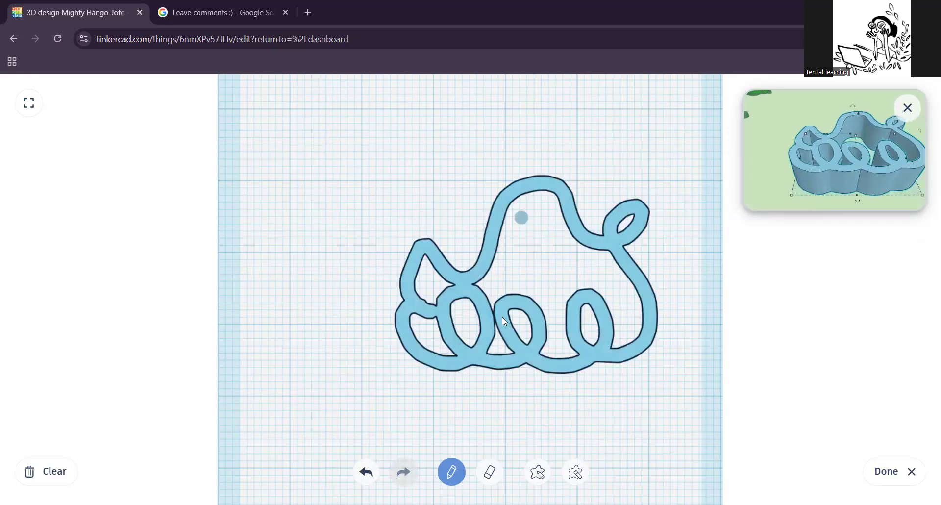
left_click(46, 474)
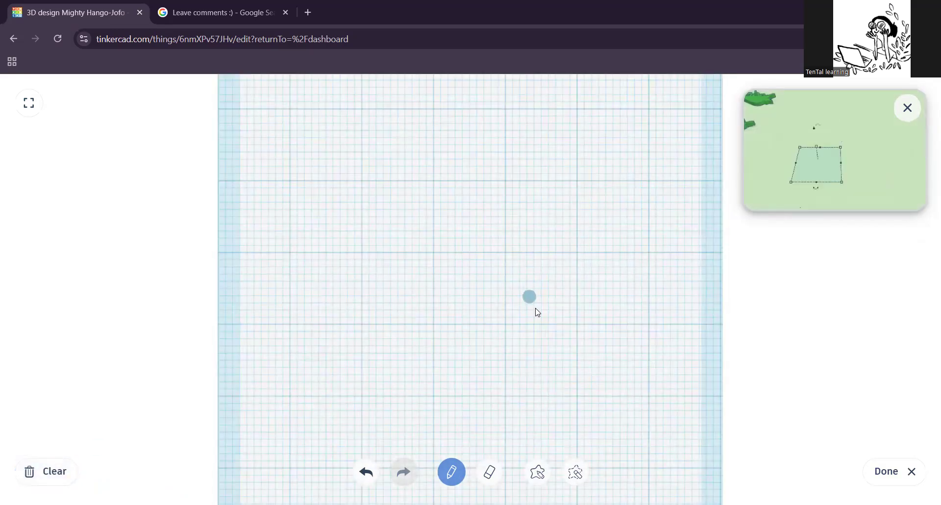
mouse_move(362, 300)
left_mouse_down()
mouse_move(484, 193)
mouse_move(570, 246)
mouse_move(622, 221)
mouse_move(540, 276)
mouse_move(649, 272)
mouse_move(509, 304)
mouse_move(640, 346)
mouse_move(552, 386)
mouse_move(483, 339)
mouse_move(309, 330)
mouse_move(310, 265)
mouse_move(400, 258)
mouse_move(331, 284)
mouse_move(360, 303)
left_mouse_up()
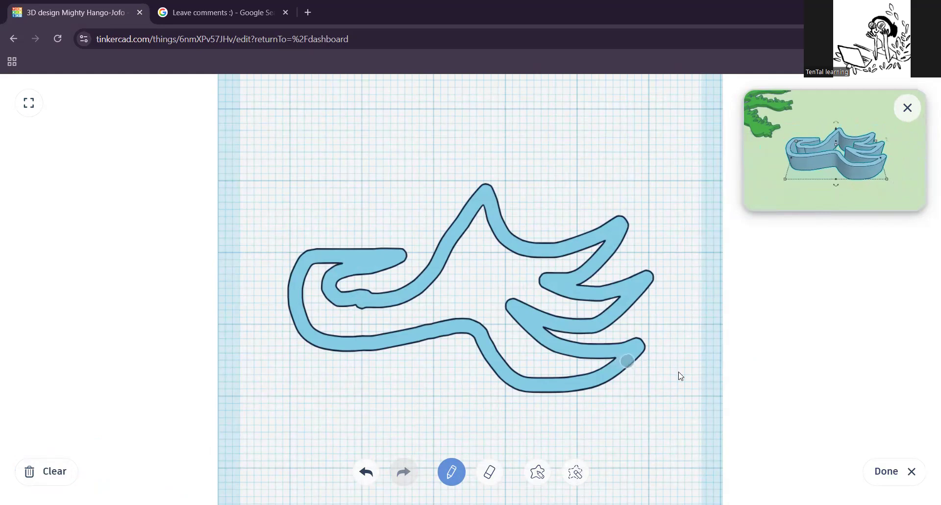
left_click(886, 472)
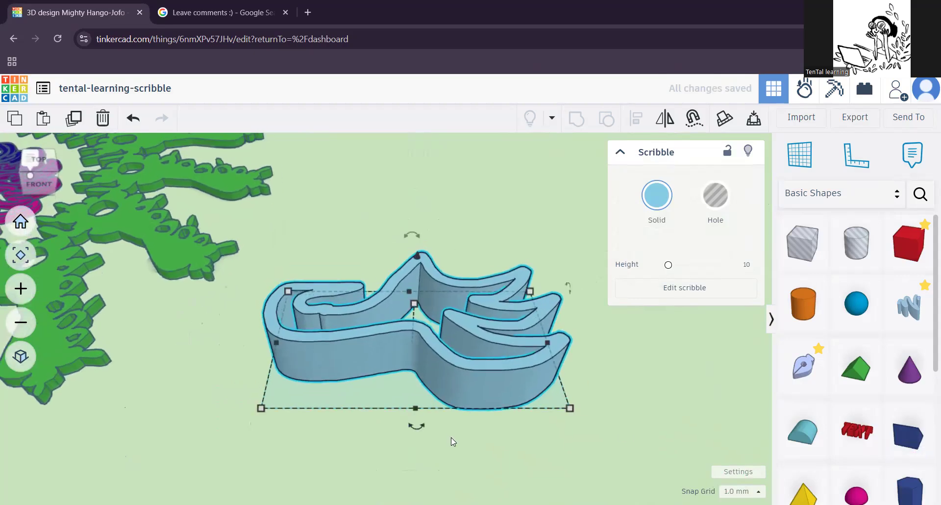
Step: Examine the green ring, the pink and purple ring inside it, and the new blue scribble from close up
mouse_move(388, 431)
right_mouse_down()
mouse_move(390, 384)
mouse_move(533, 448)
mouse_move(478, 429)
mouse_move(481, 372)
mouse_move(467, 381)
right_mouse_up()
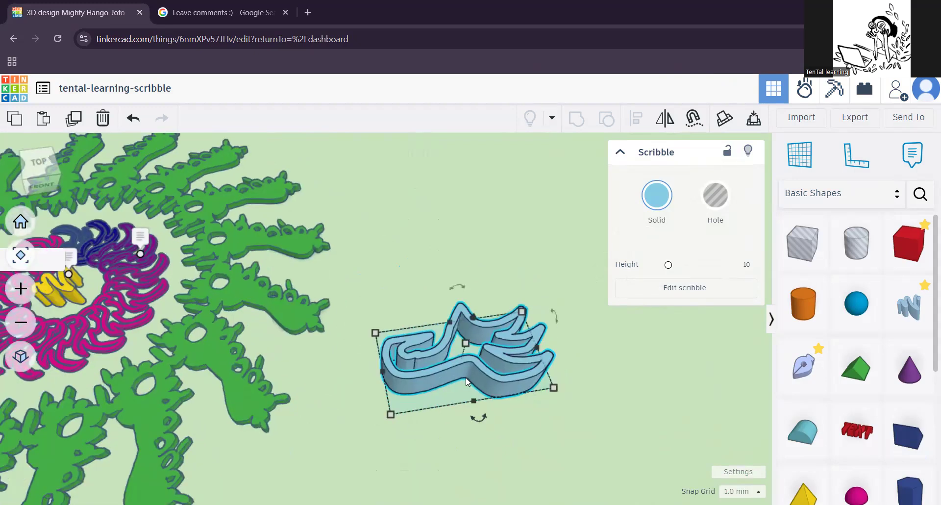
middle_click_drag(260, 344, 420, 355)
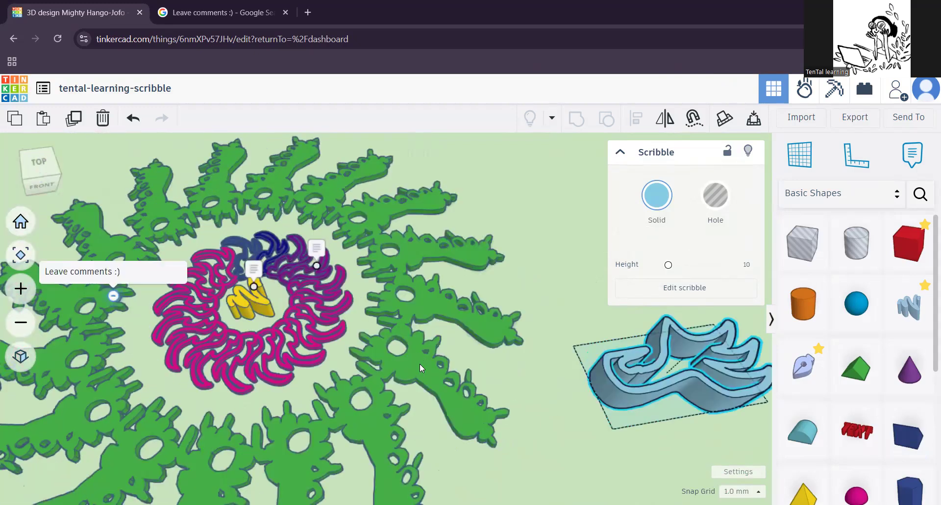
left_click(395, 370)
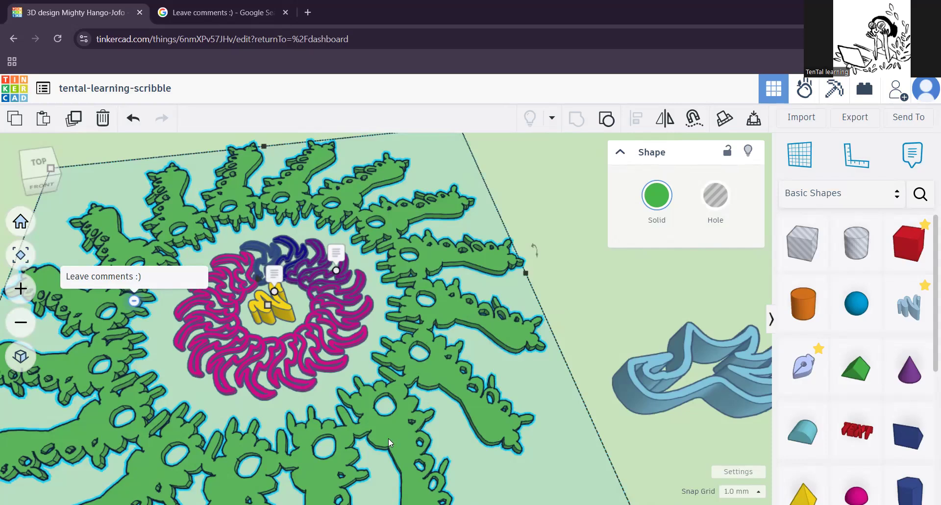
left_click(613, 327)
scroll(363, 338, "up", 2)
middle_click_drag(236, 362, 429, 358)
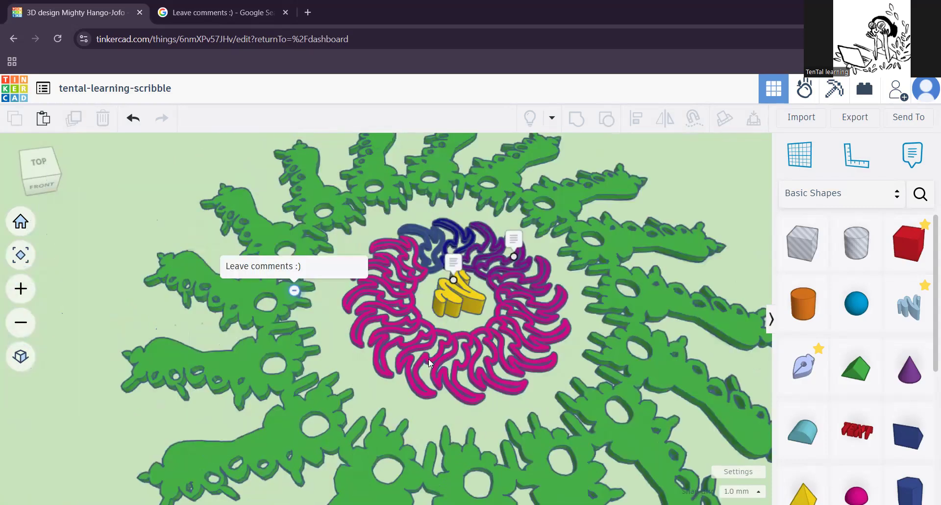
scroll(429, 363, "up", 2)
middle_click_drag(750, 314, 621, 355)
scroll(621, 355, "up", 2)
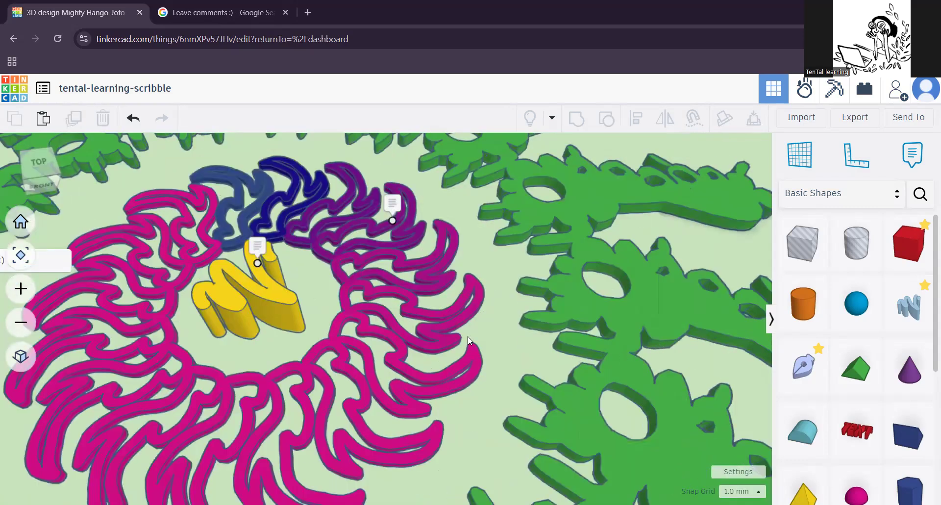
middle_click_drag(468, 337, 221, 329)
middle_click_drag(564, 338, 285, 250)
scroll(558, 349, "down", 2)
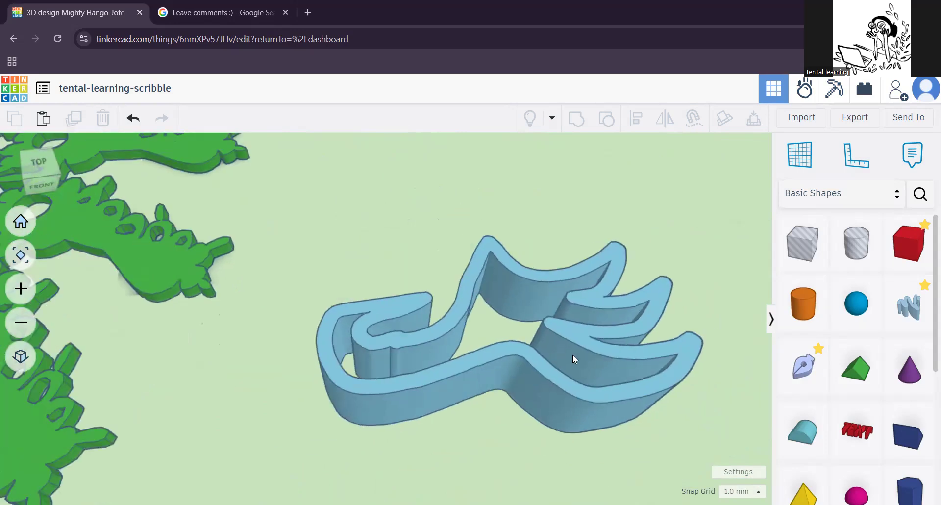
middle_click_drag(546, 340, 456, 339)
Step: Reduce the blue scribble's overall height to 2 mm and set its Height parameter to 13.305
left_click(427, 326)
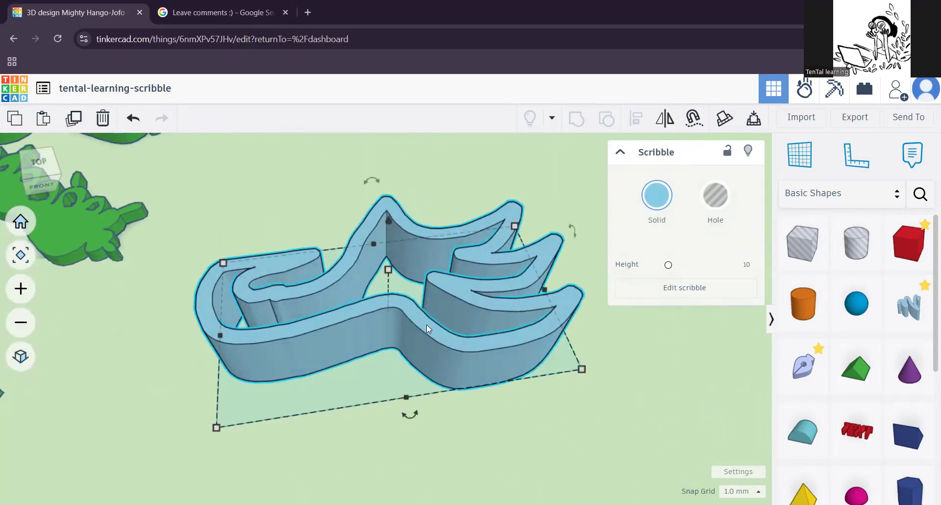
left_click_drag(388, 272, 389, 297)
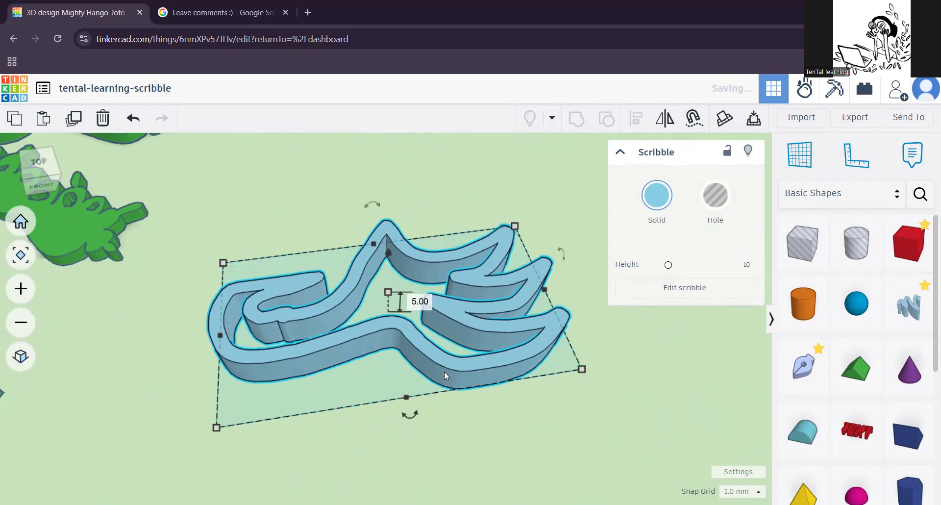
right_click_drag(442, 416, 387, 356)
mouse_move(388, 354)
left_mouse_down()
mouse_move(392, 360)
mouse_move(393, 318)
mouse_move(388, 373)
left_mouse_up()
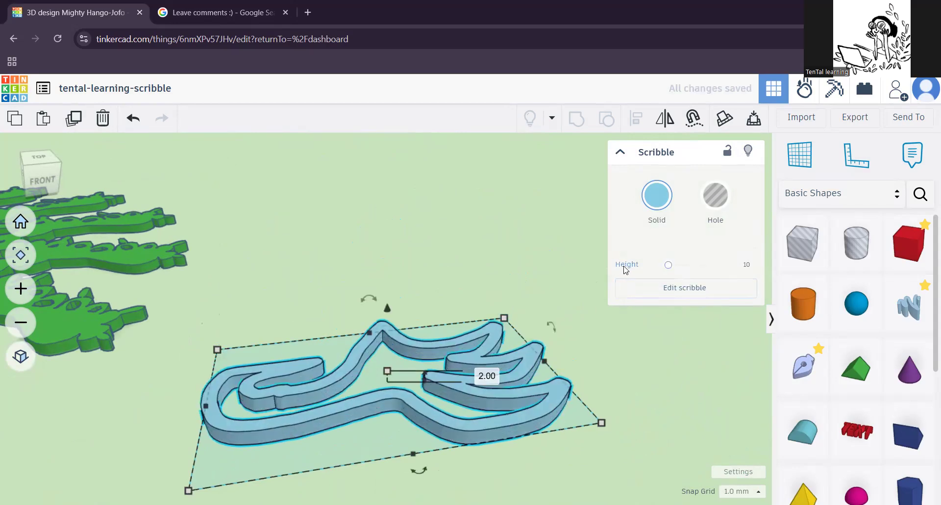
mouse_move(669, 268)
left_mouse_down()
mouse_move(709, 270)
mouse_move(671, 269)
left_mouse_up()
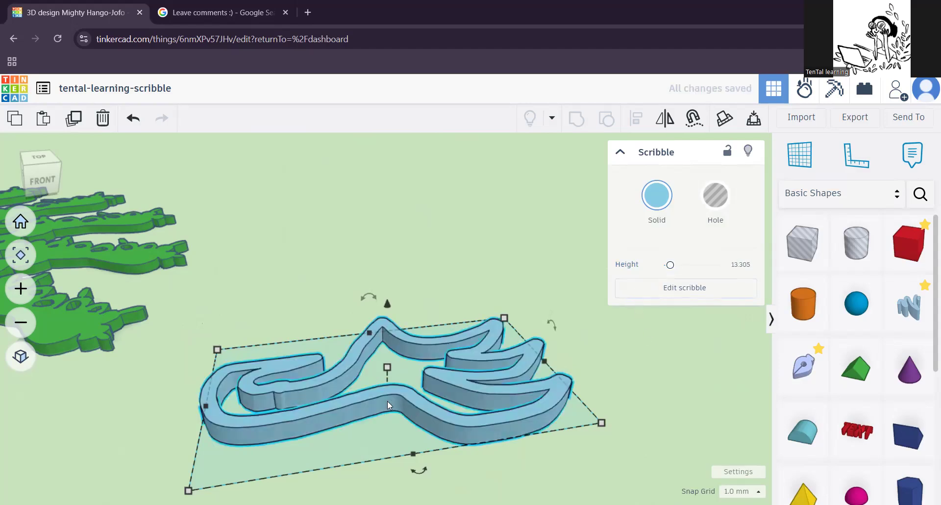
Step: Reopen the blue scribble for editing and erase part of its upper edge between the peak and the first prong
middle_click_drag(404, 386, 402, 373)
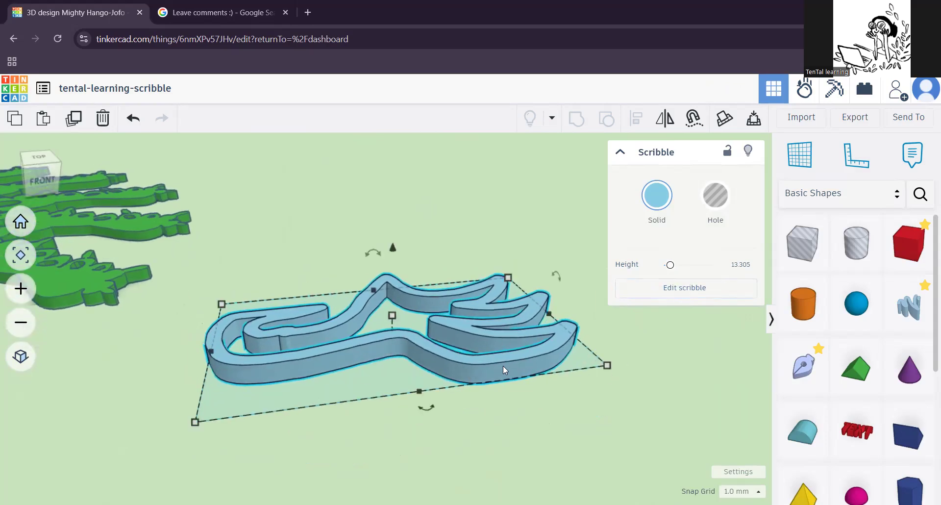
left_click(679, 291)
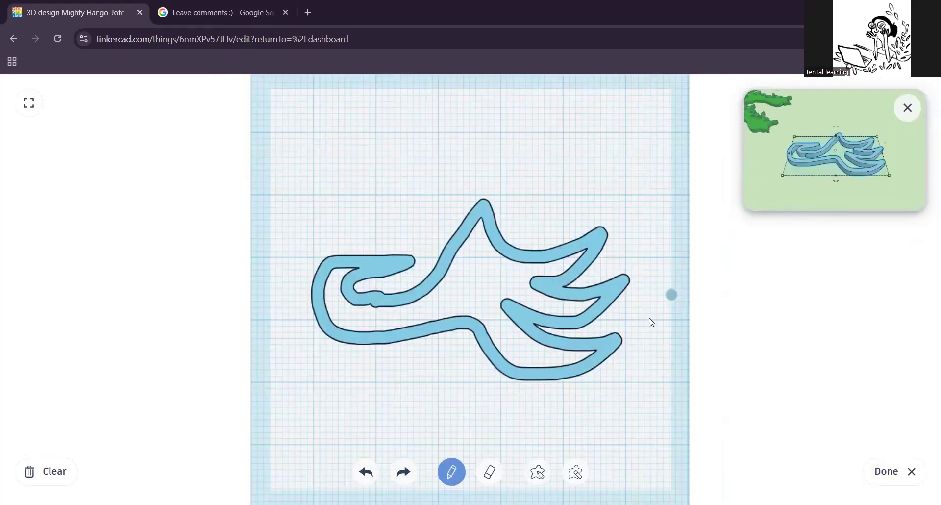
left_click(490, 474)
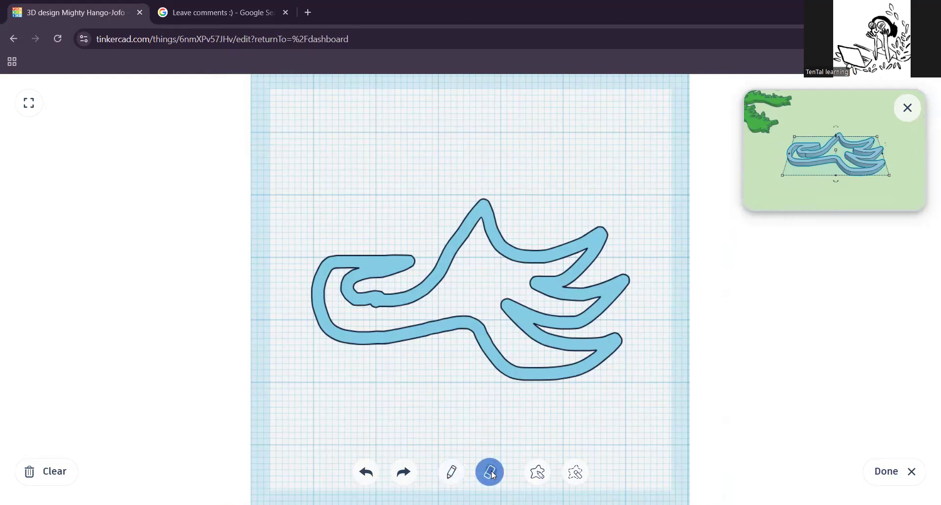
mouse_move(492, 195)
left_mouse_down()
mouse_move(511, 241)
mouse_move(544, 250)
mouse_move(599, 231)
mouse_move(559, 244)
mouse_move(497, 233)
mouse_move(485, 202)
left_mouse_up()
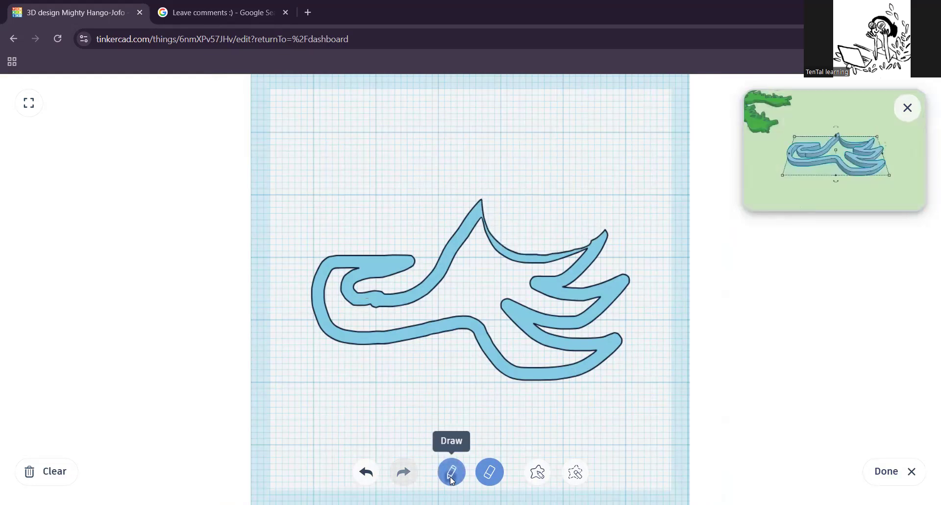
Step: Redraw the upper edge thicker between the peak and the first prong, adding two bumps and a rounded prong tip
left_click(452, 479)
mouse_move(484, 201)
left_mouse_down()
mouse_move(527, 248)
mouse_move(601, 234)
left_mouse_up()
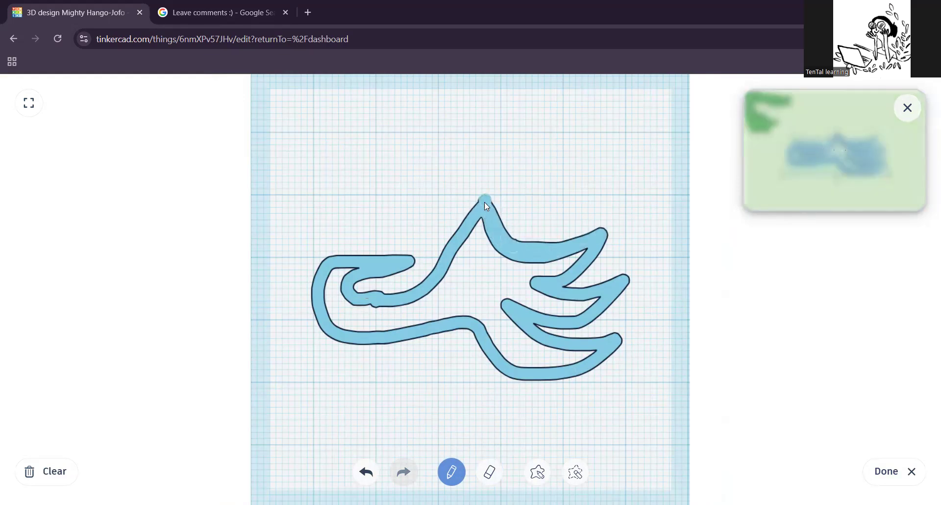
left_click_drag(501, 230, 520, 228)
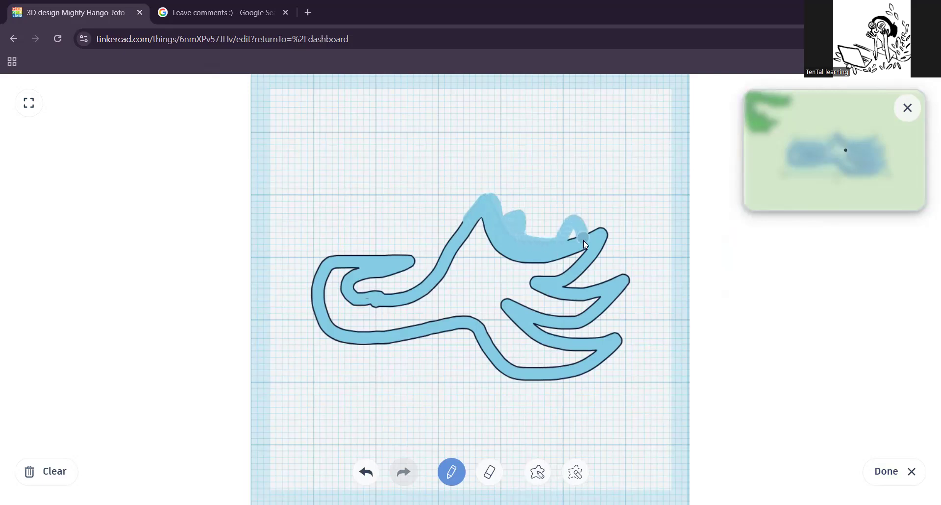
left_click_drag(571, 237, 601, 250)
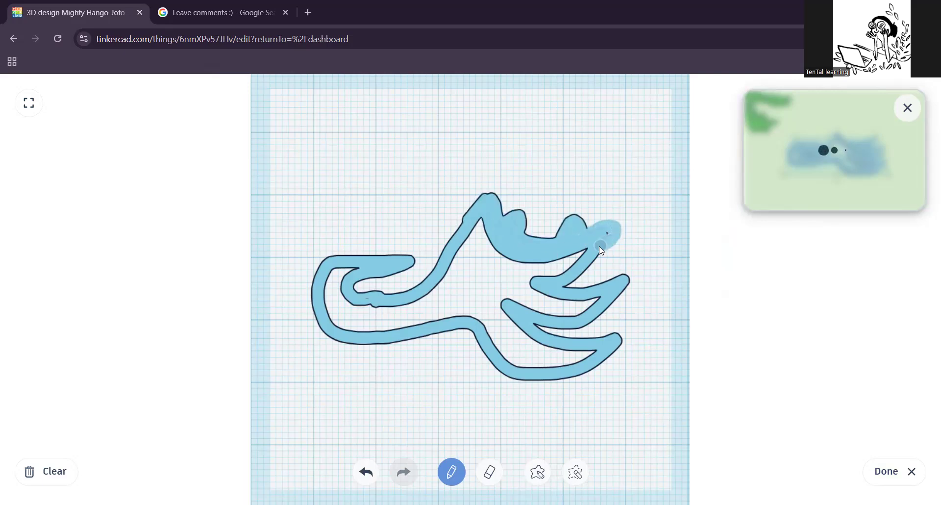
Step: Draw overlapping strokes around the peak to build a large solid rounded head and thicken the neck below it
mouse_move(488, 222)
left_mouse_down()
mouse_move(489, 200)
mouse_move(475, 193)
mouse_move(463, 230)
left_mouse_up()
left_click_drag(478, 197, 488, 200)
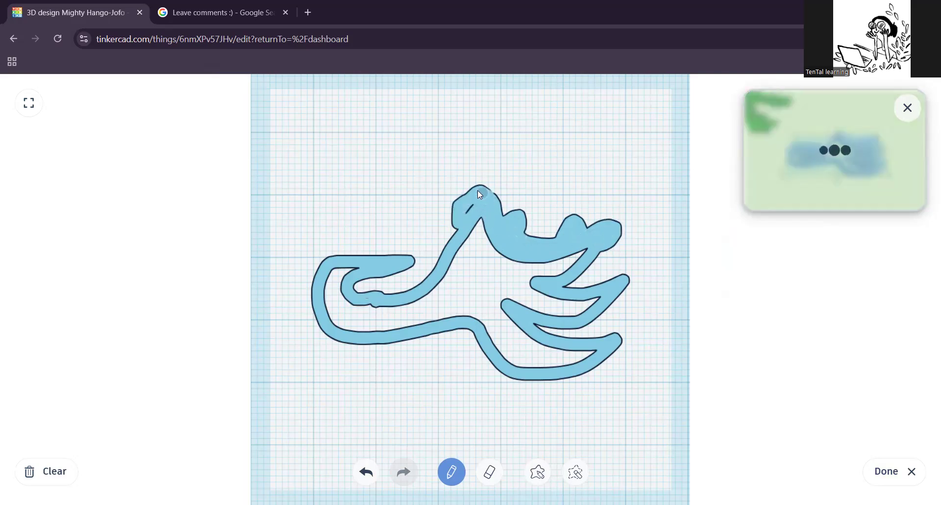
left_click_drag(468, 188, 456, 227)
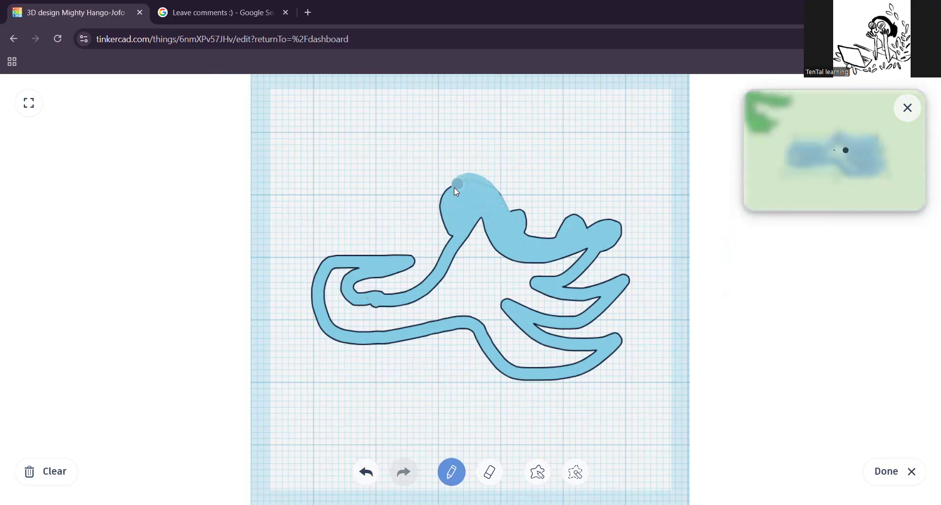
mouse_move(447, 227)
left_mouse_down()
mouse_move(450, 238)
mouse_move(459, 179)
left_mouse_up()
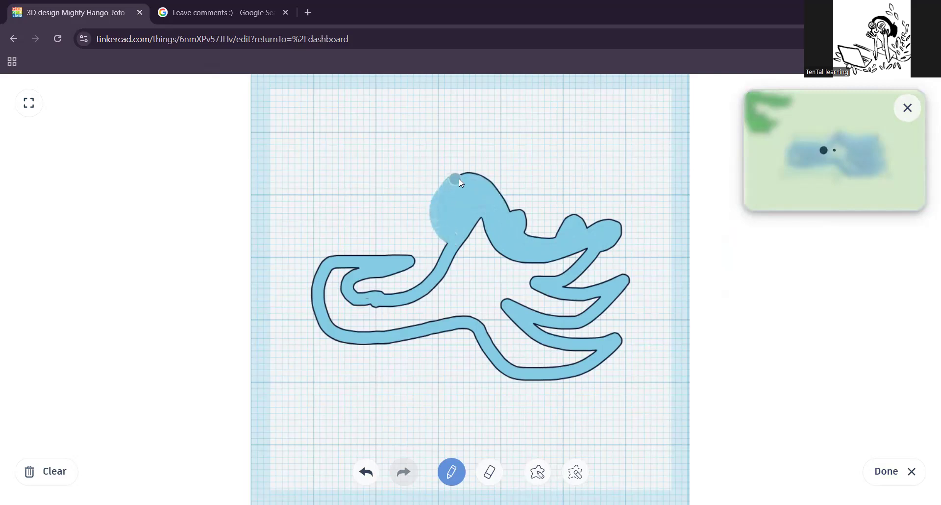
left_click_drag(499, 205, 501, 218)
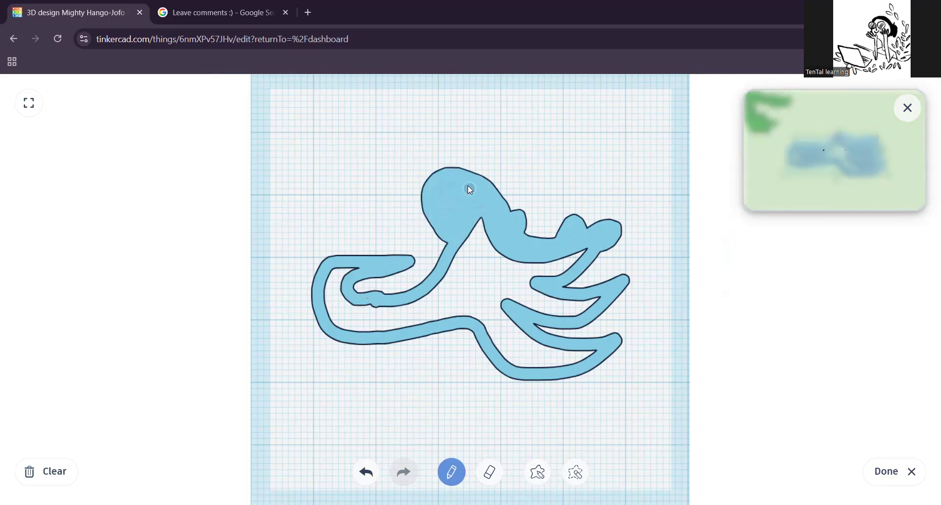
left_click_drag(419, 203, 443, 241)
left_click_drag(436, 278, 416, 285)
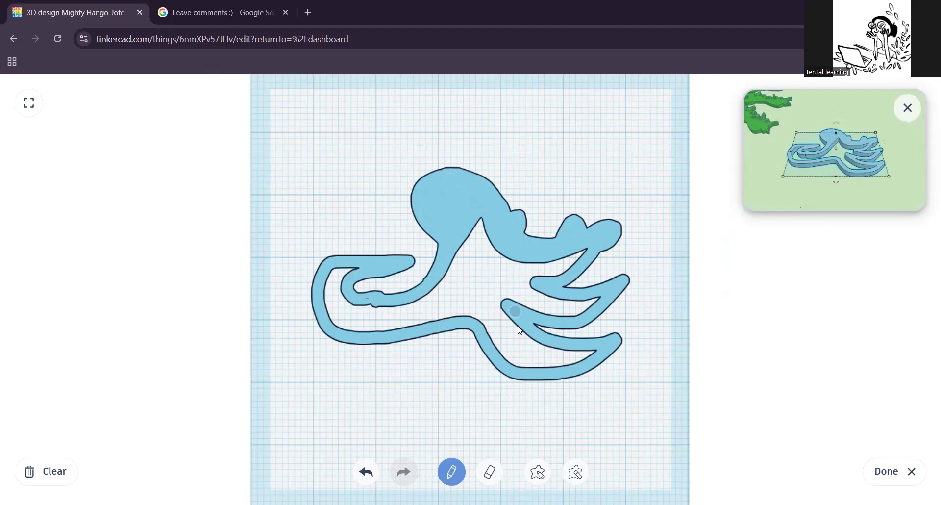
Step: Erase a small round hole in the head, and undo a trial diagonal cut through the outline
left_click(489, 475)
left_click_drag(447, 194, 447, 194)
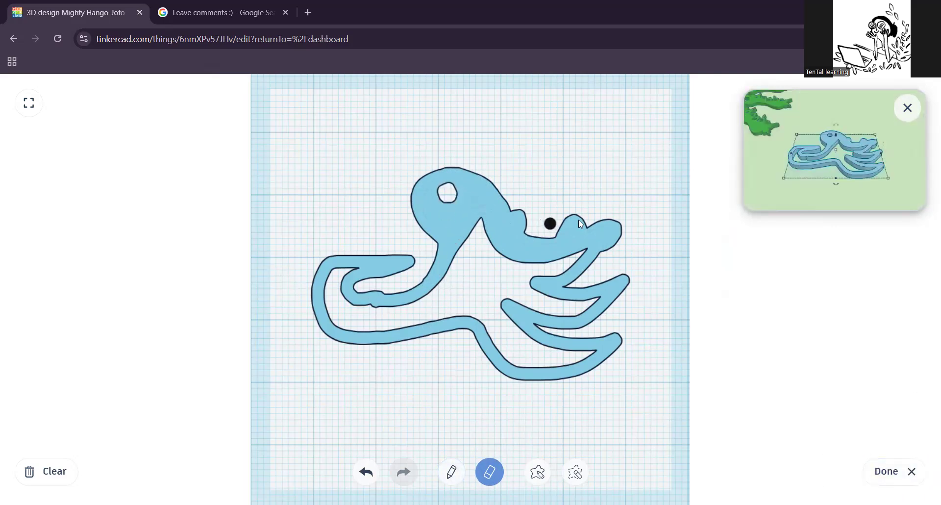
left_click_drag(565, 225, 479, 345)
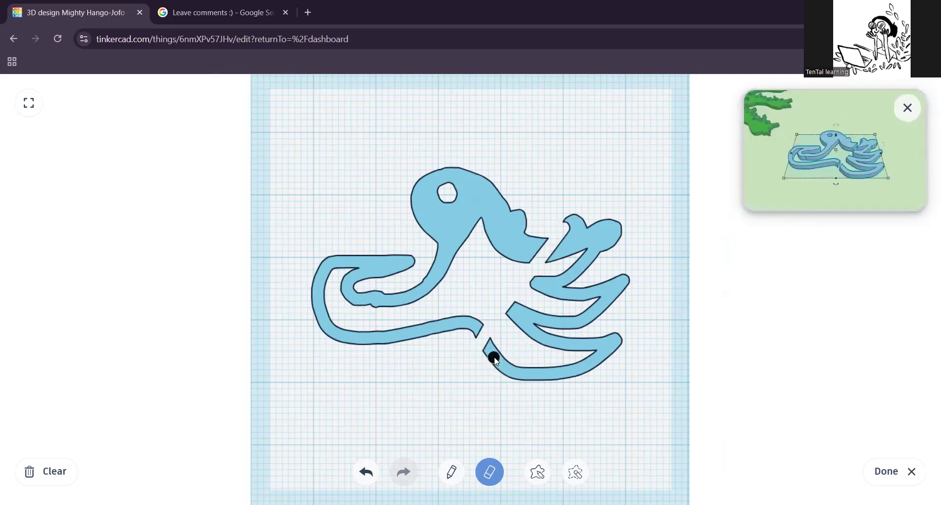
key("ctrl+z")
Step: Erase the two bumps along the upper edge and smooth the contour from the head to the first prong
mouse_move(594, 209)
left_mouse_down()
mouse_move(557, 218)
mouse_move(557, 227)
mouse_move(604, 209)
left_mouse_up()
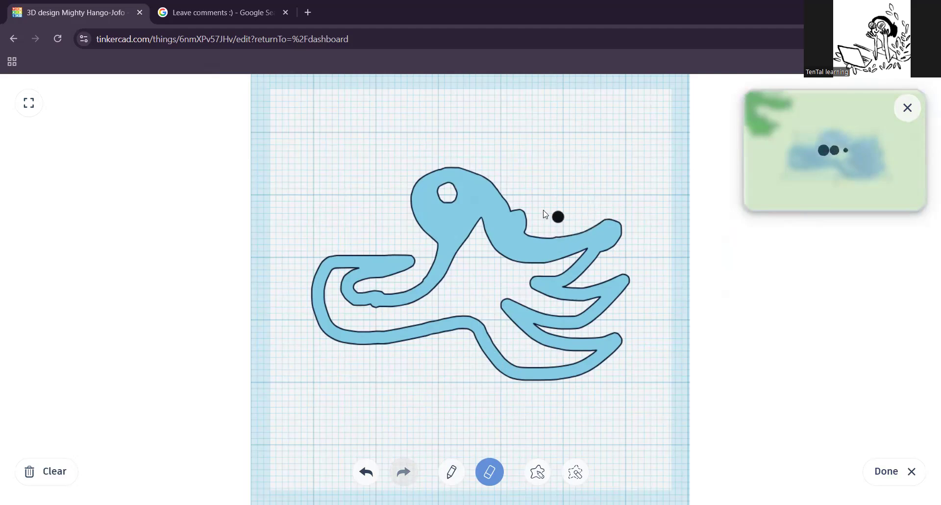
mouse_move(507, 198)
left_mouse_down()
mouse_move(519, 220)
mouse_move(545, 227)
left_mouse_up()
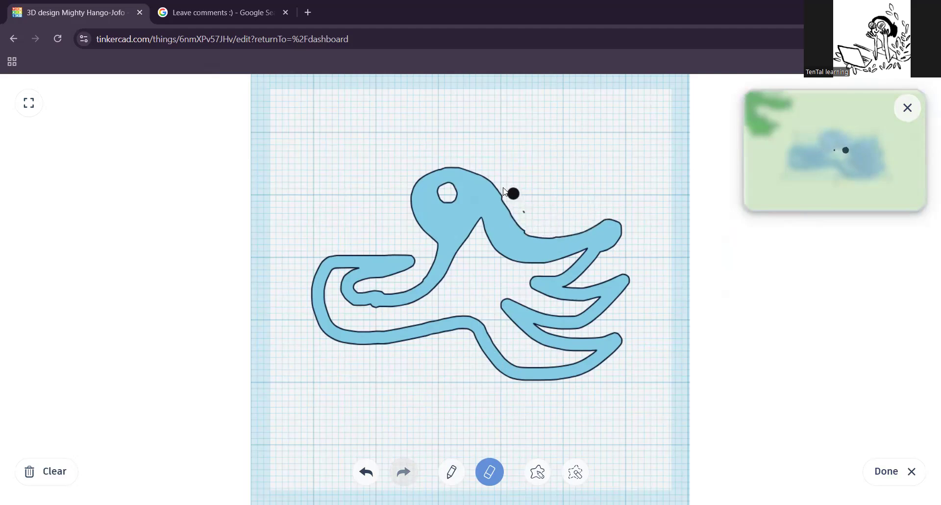
mouse_move(488, 168)
left_mouse_down()
mouse_move(525, 225)
mouse_move(564, 232)
mouse_move(595, 222)
mouse_move(632, 243)
mouse_move(629, 253)
left_mouse_up()
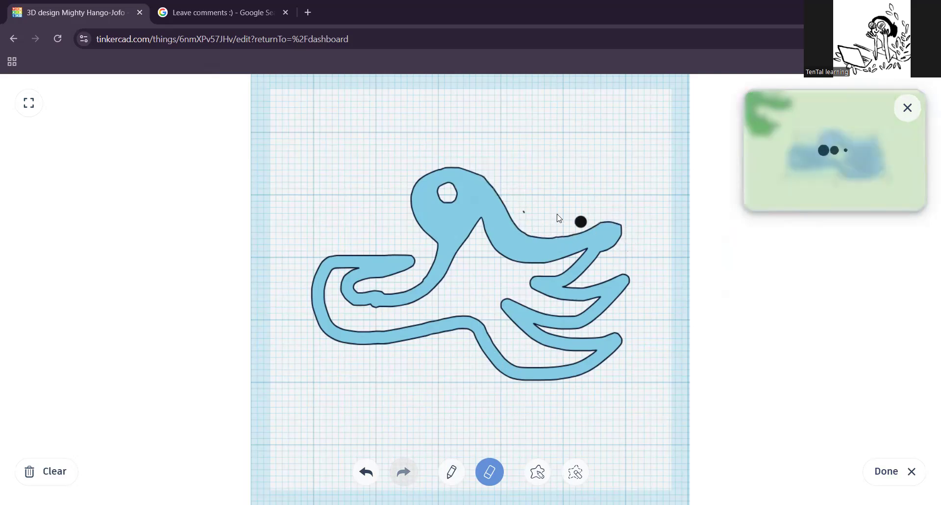
left_click_drag(468, 159, 507, 194)
Step: Draw strokes filling the gap between the neck and upper arm to form a solid body, and finish editing the scribble
left_click(451, 471)
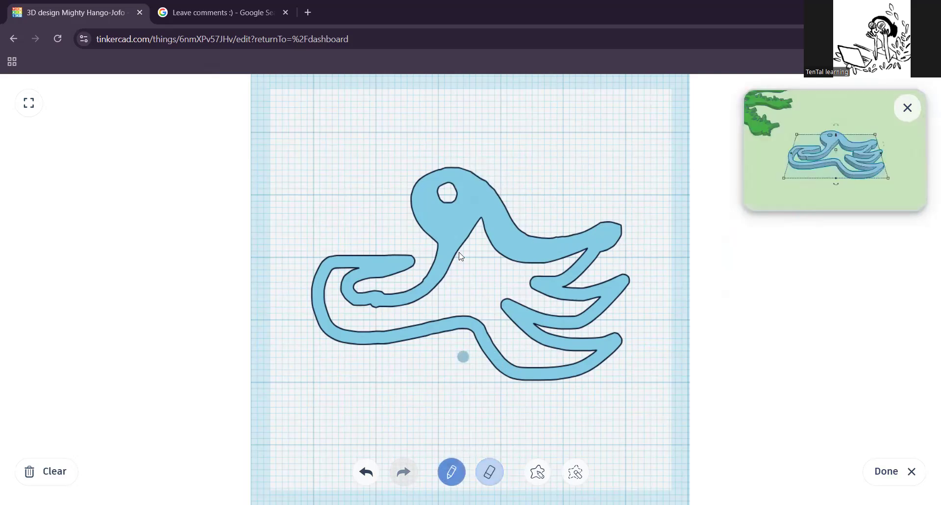
mouse_move(495, 233)
left_mouse_down()
mouse_move(454, 262)
mouse_move(540, 262)
left_mouse_up()
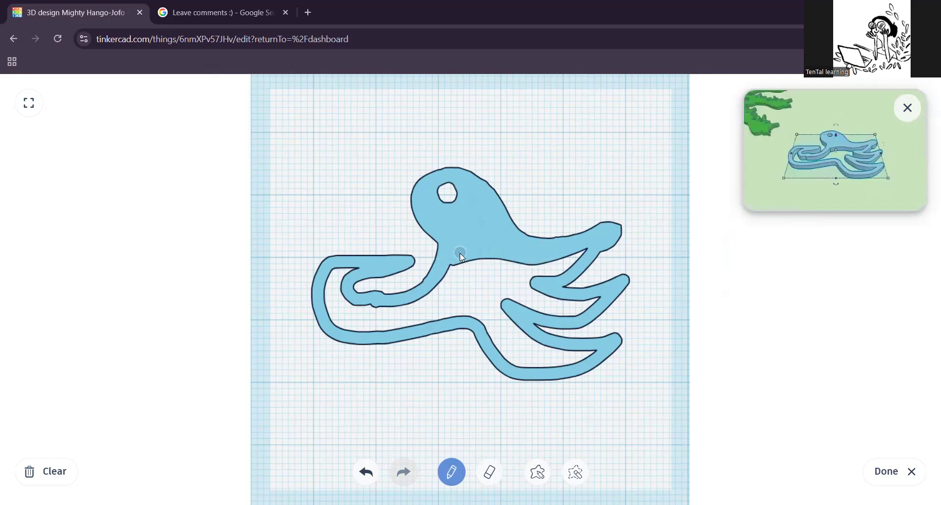
mouse_move(446, 273)
left_mouse_down()
mouse_move(516, 257)
mouse_move(418, 293)
left_mouse_up()
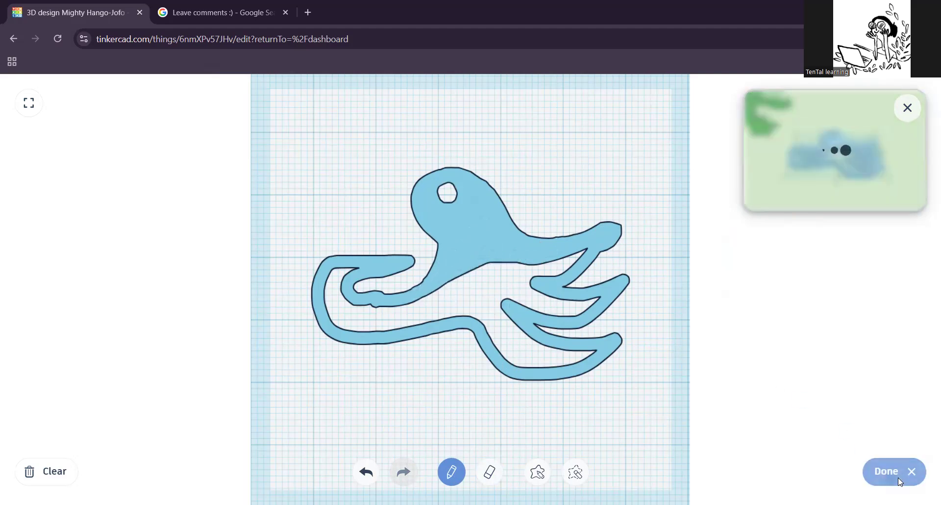
left_click(887, 472)
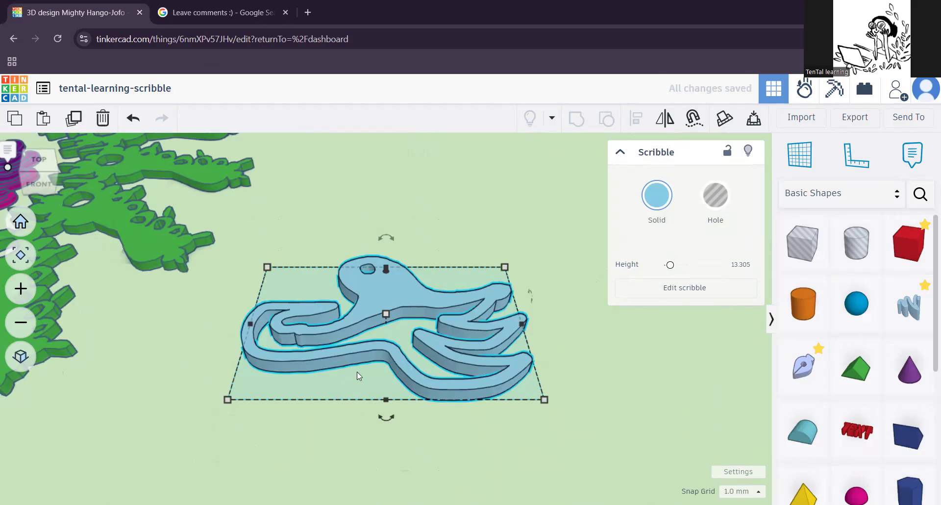
Step: Move the blue scribble farther away from the green flower to leave open space around it
scroll(424, 410, "down", 5)
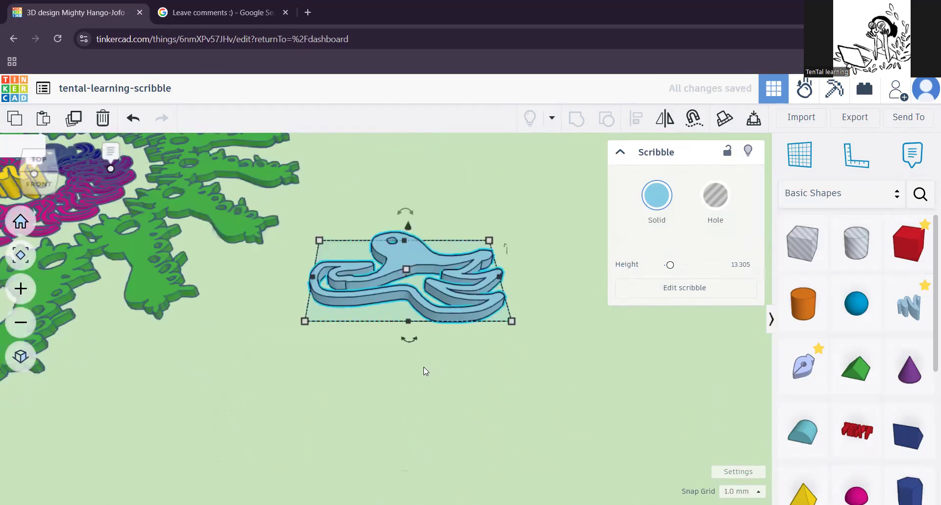
scroll(418, 362, "down", 2)
middle_click_drag(313, 366, 314, 360)
left_click_drag(303, 354, 486, 357)
mouse_move(544, 406)
middle_mouse_down()
mouse_move(489, 373)
mouse_move(516, 390)
mouse_move(510, 372)
middle_mouse_up()
scroll(368, 399, "up", 2)
middle_click_drag(446, 367, 498, 369)
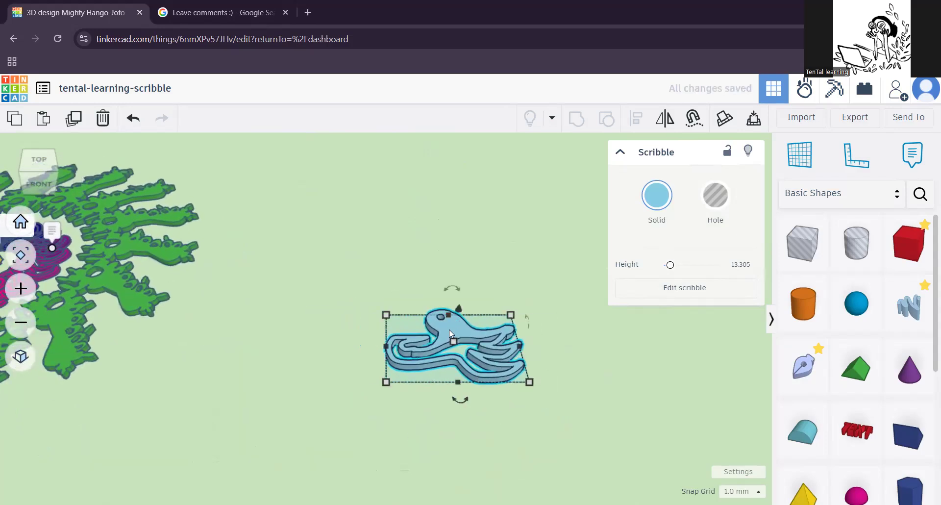
Step: Duplicate the blue scribble in place and rotate the copy 22.5° flat on the workplane
left_click(73, 120)
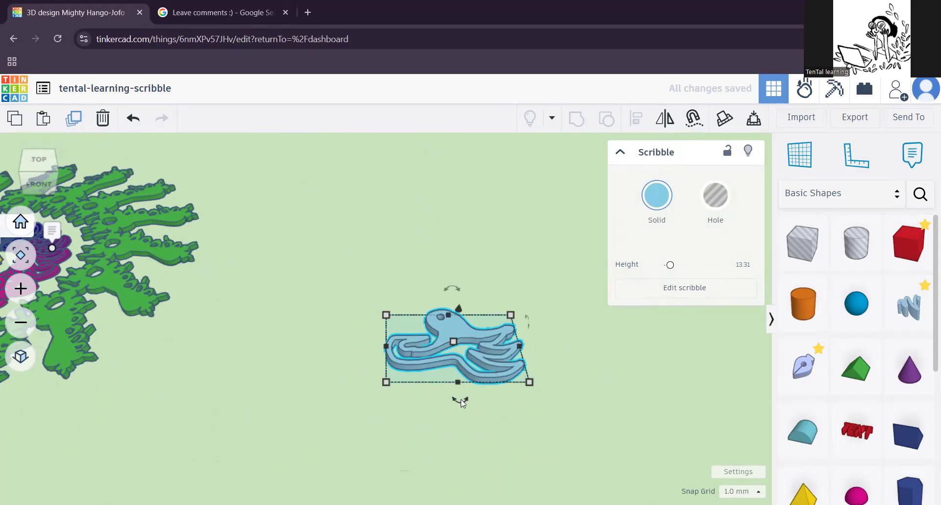
left_click_drag(463, 402, 441, 405)
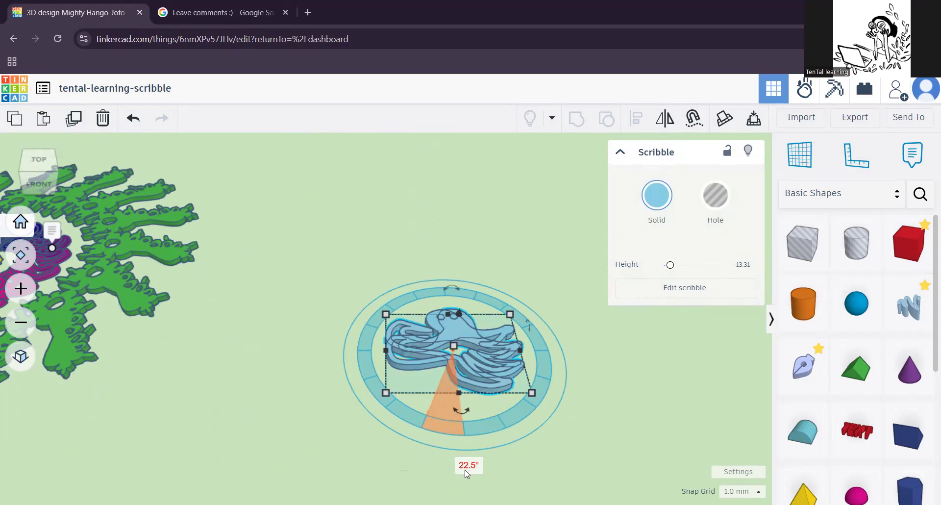
Step: Shift the rotated copy toward the front until it mostly clears the original, and nudge it slightly left
key("Down")
key("Down")
key("Down")
key("Down")
key("Down")
key("Down")
key("Down")
key("Down")
key("Down")
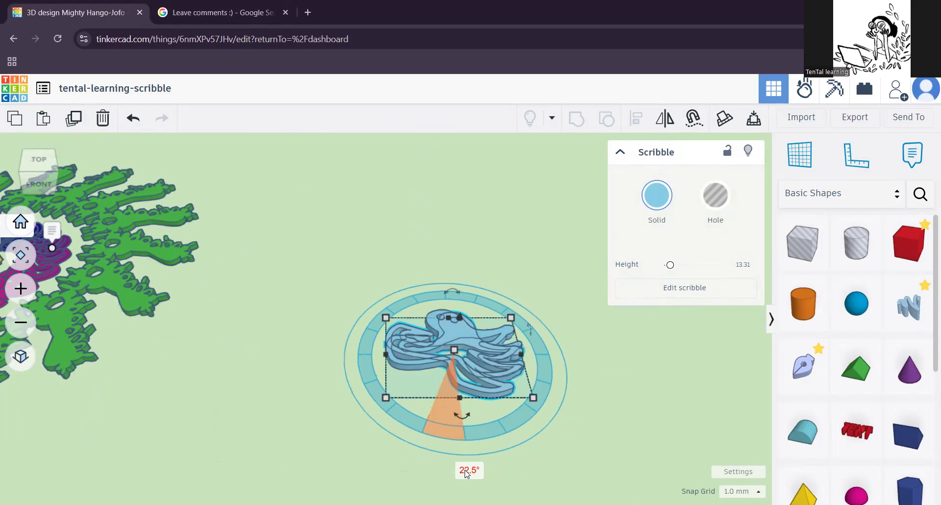
key("Down")
key("Down")
key("Down")
key("Down")
key("Down")
key("Down")
key("Down")
key("Down")
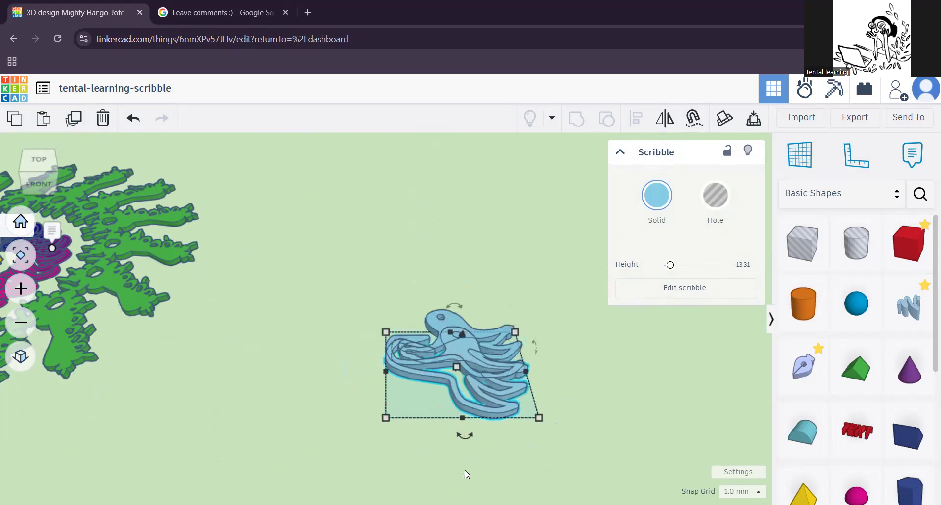
key("Left")
key("Left")
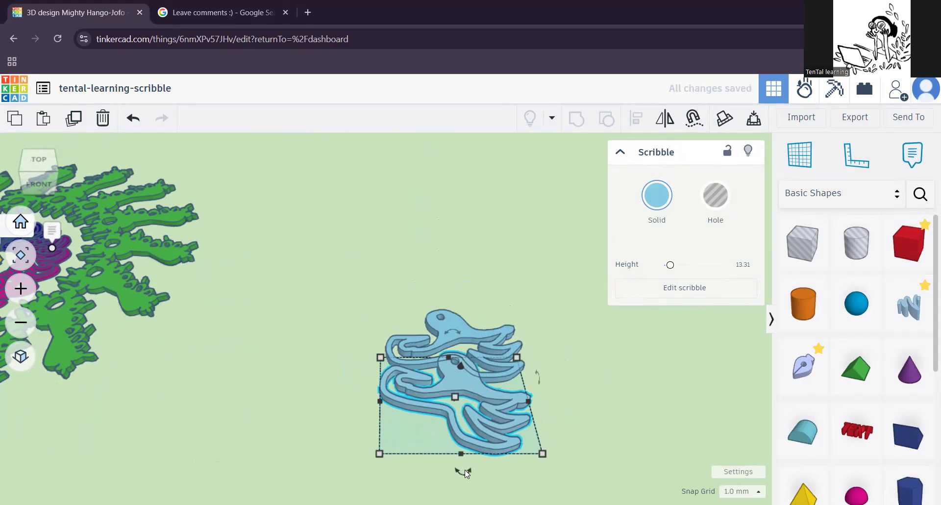
Step: Repeat the duplication with the same rotation and offset until 16 scribbles form a closed ring
scroll(551, 335, "down", 5)
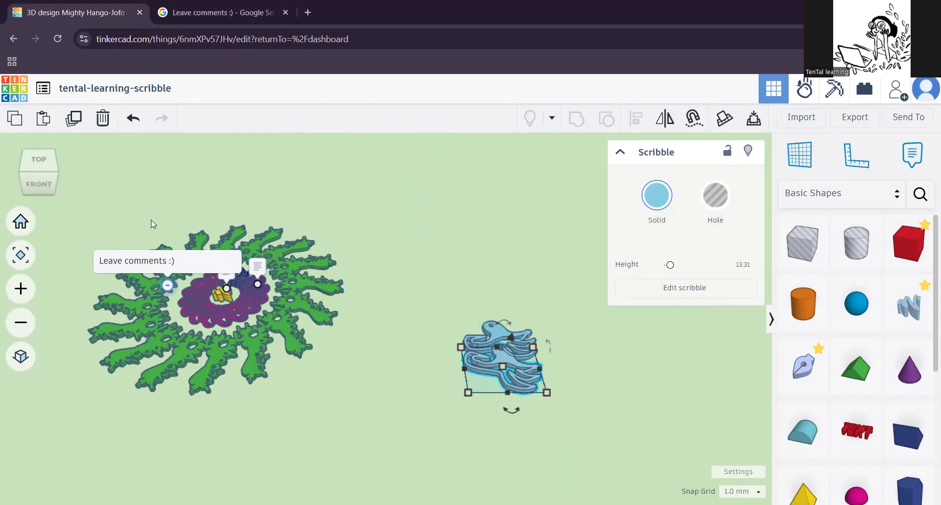
left_click(74, 119)
left_click(74, 120)
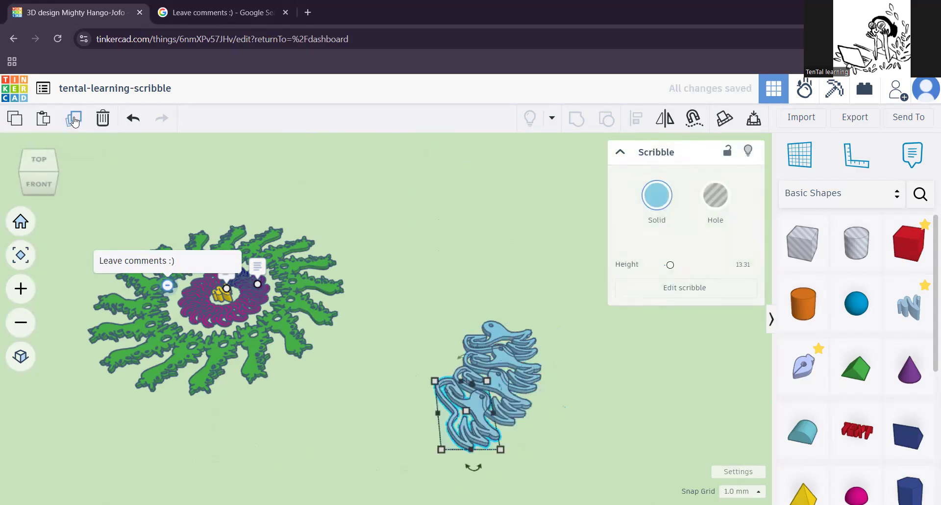
left_click(75, 121)
left_click(75, 122)
left_click(75, 122)
left_click(75, 122)
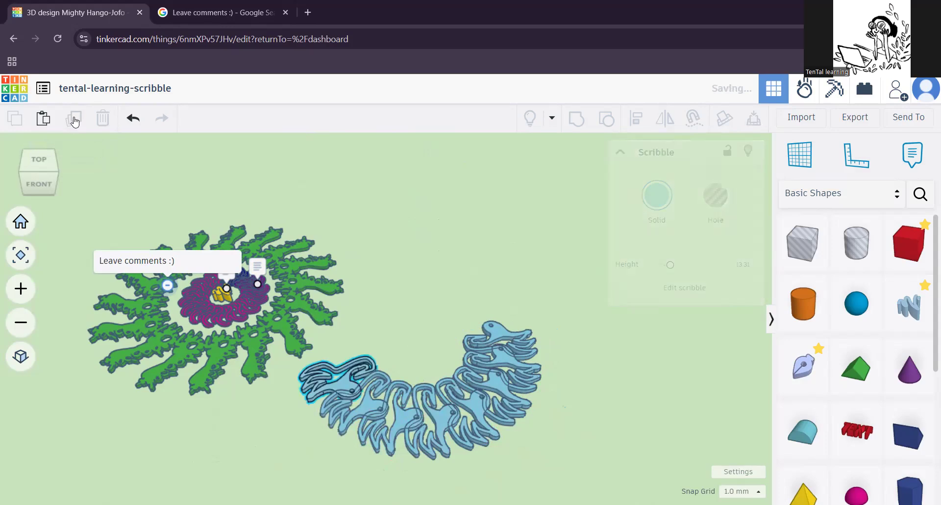
left_click(75, 121)
left_click(75, 121)
left_click(74, 122)
left_click(74, 121)
left_click(75, 121)
left_click(75, 120)
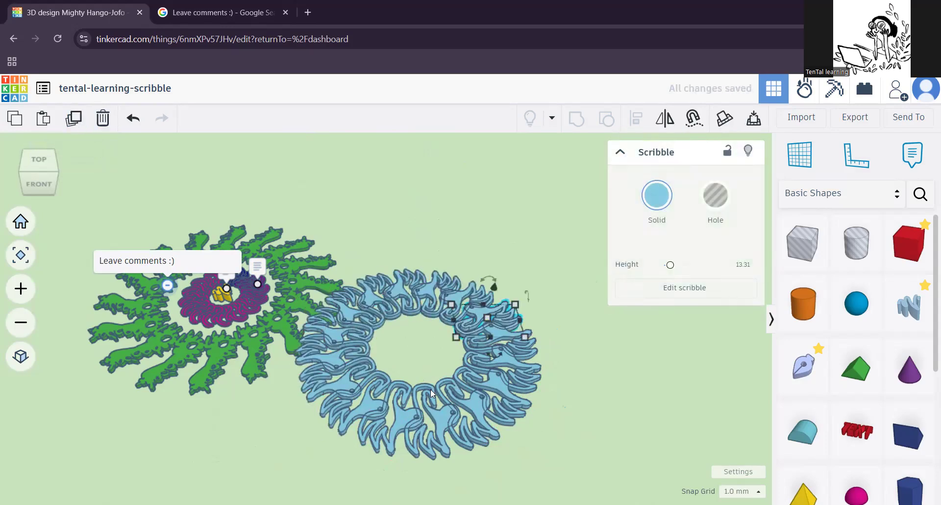
Step: Select all 16 scribbles of the blue ring and move them right, clear of the green flower
middle_click_drag(410, 416, 338, 393)
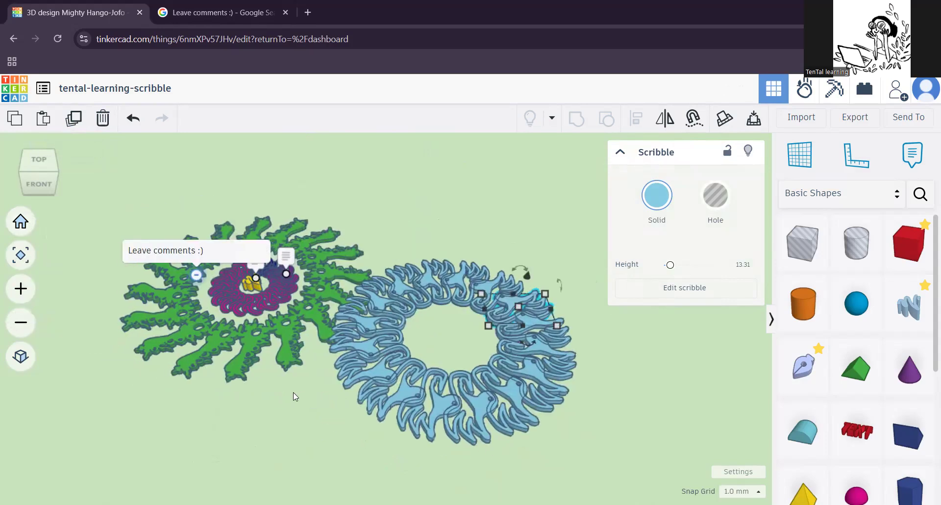
left_click_drag(579, 465, 382, 256)
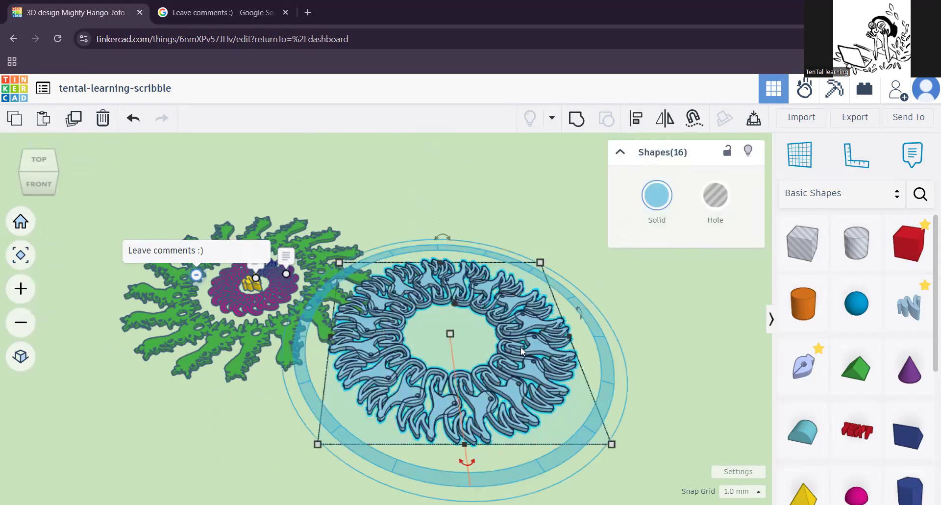
key("Right")
key("Right")
key("Right")
key("Right")
key("Right")
key("Right")
key("Right")
key("Right")
key("Right")
key("Right")
key("Right")
key("Right")
key("Right")
key("Right")
key("Right")
key("Right")
key("Right")
key("Right")
key("Right")
key("Right")
key("Right")
key("Right")
key("Right")
key("Right")
key("Right")
key("Right")
key("Right")
key("Right")
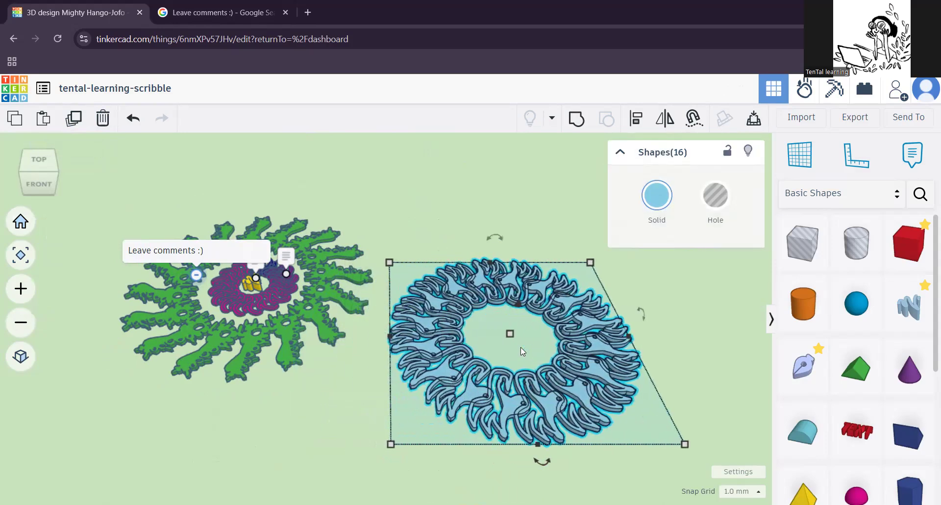
left_click(380, 415)
Step: Turn on Show grid in the workspace settings and close the settings
middle_click_drag(601, 439, 412, 416)
scroll(357, 404, "down", 5)
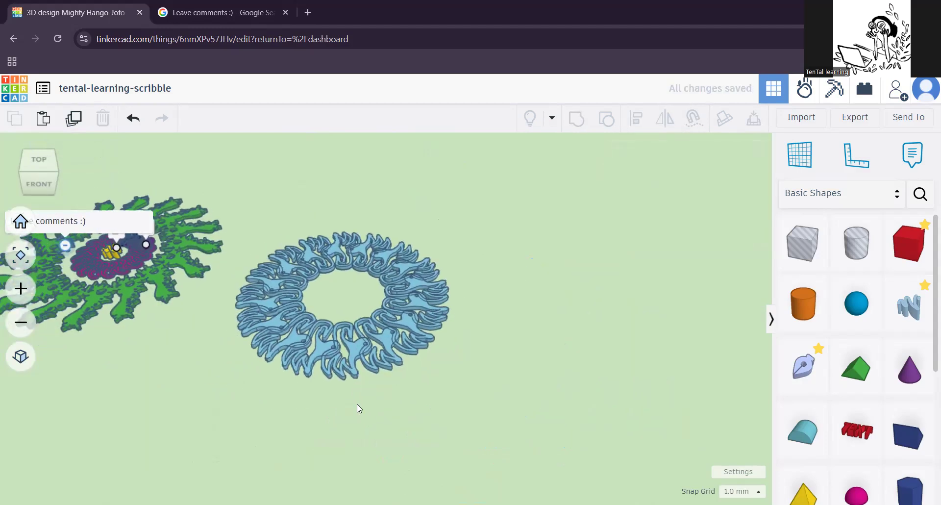
scroll(379, 344, "up", 1)
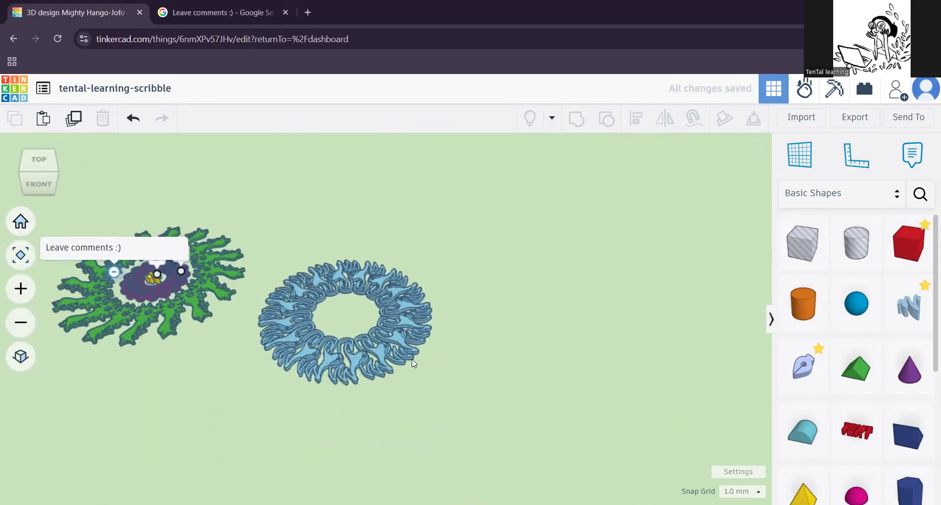
left_click(731, 472)
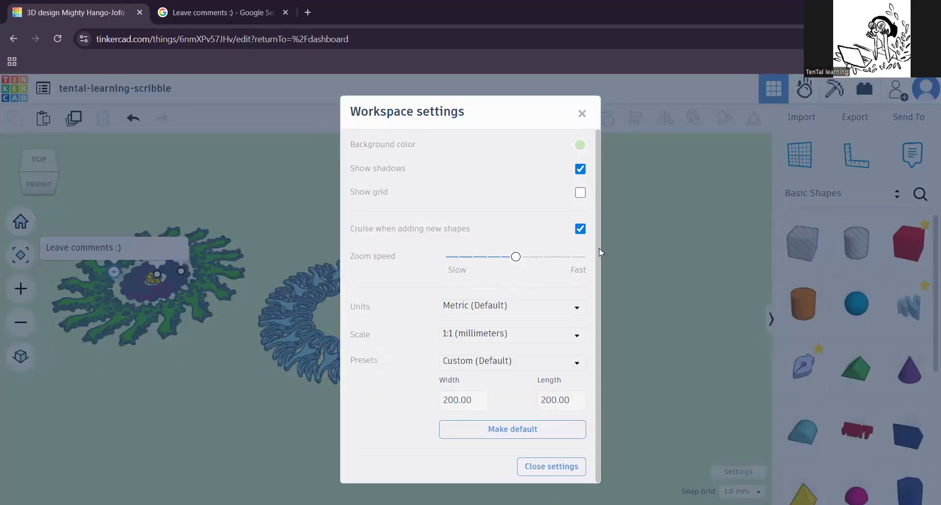
left_click(579, 193)
left_click(582, 114)
Step: Hide the large green flower shape surrounding the pink and purple ring
scroll(408, 327, "up", 5)
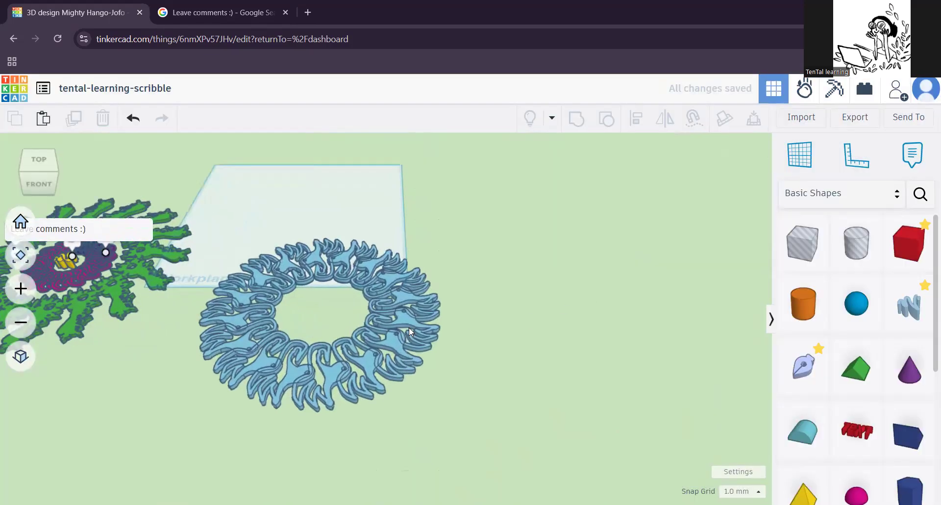
scroll(439, 376, "down", 5)
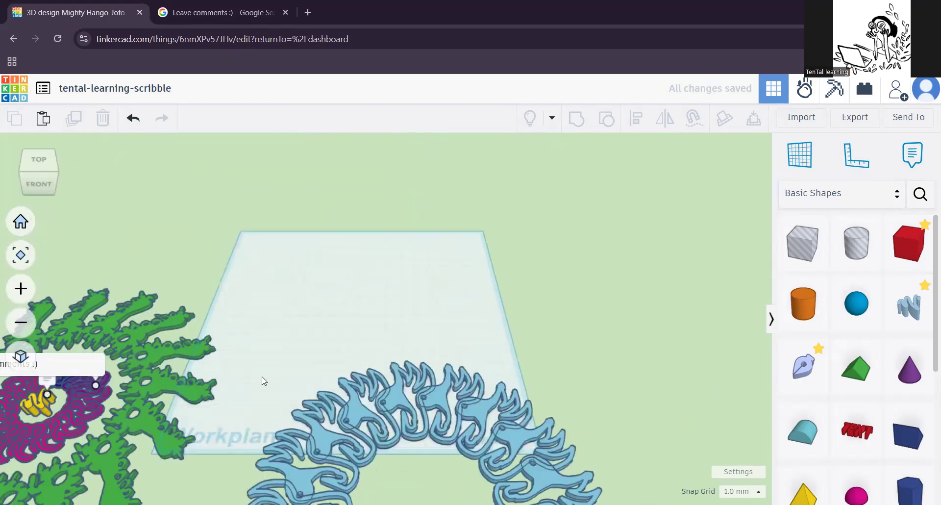
middle_click_drag(457, 414, 634, 377)
left_click(391, 375)
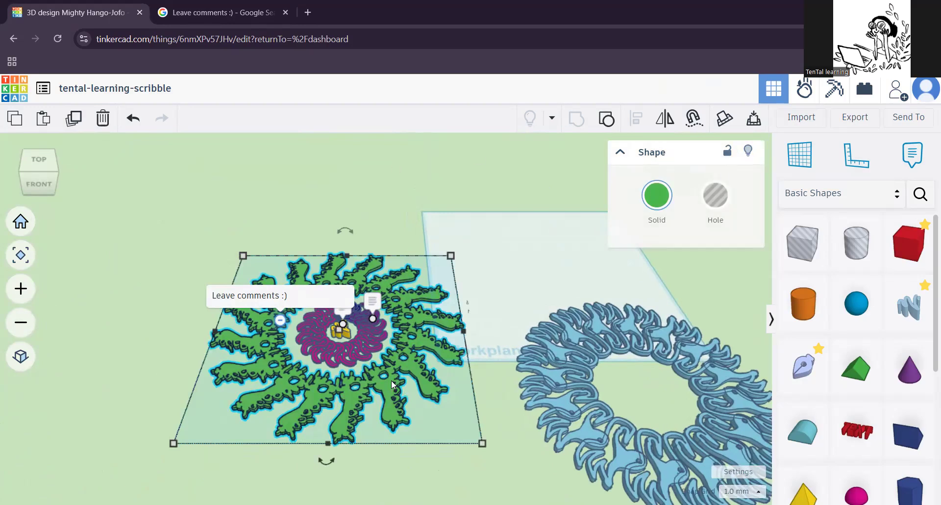
left_click(749, 152)
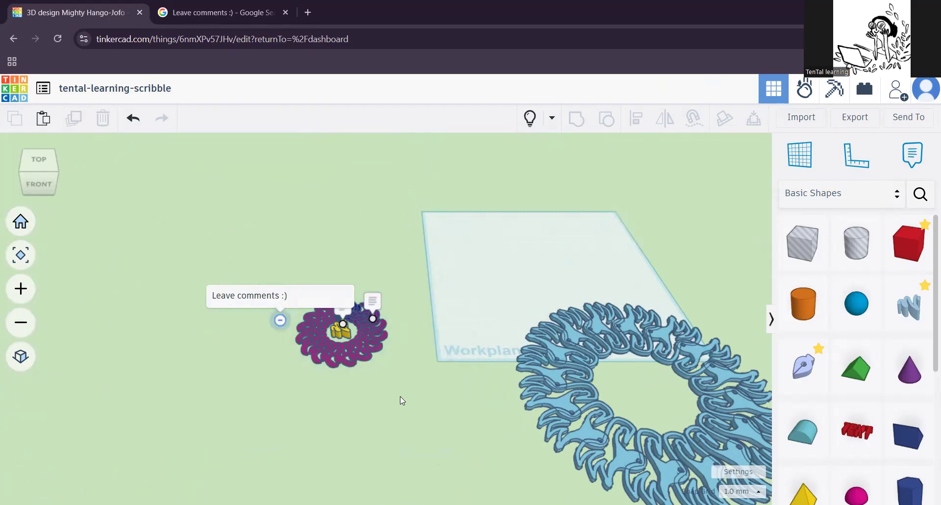
Step: Open the note on the purple part of the ring to read its text, and collapse it
scroll(331, 342, "up", 5)
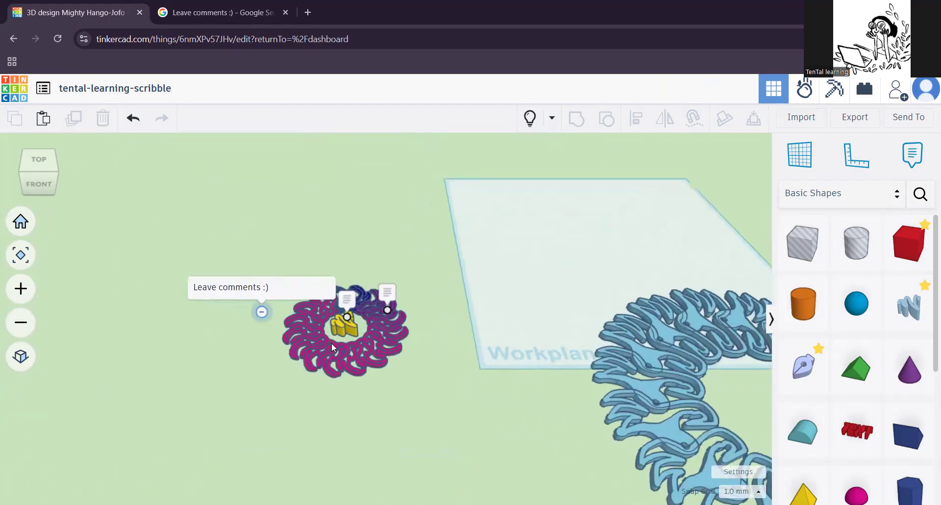
scroll(332, 342, "up", 5)
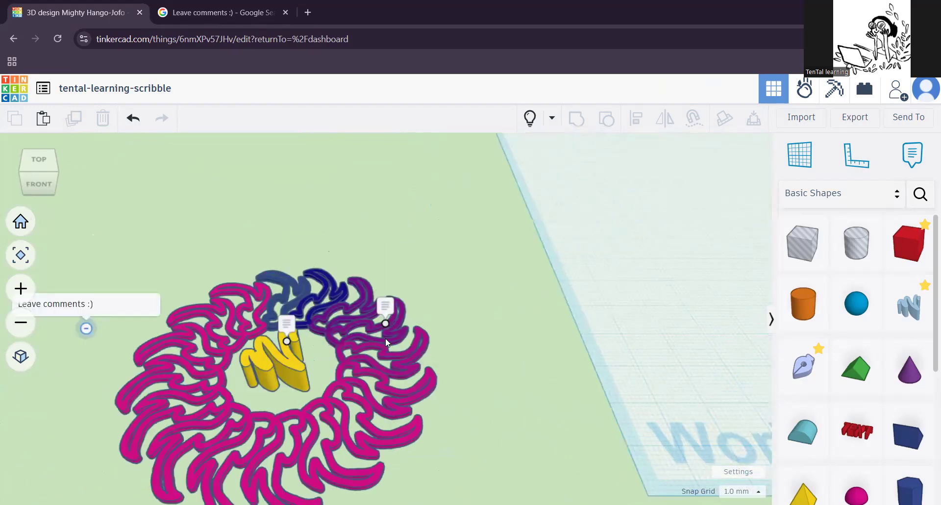
left_click(386, 307)
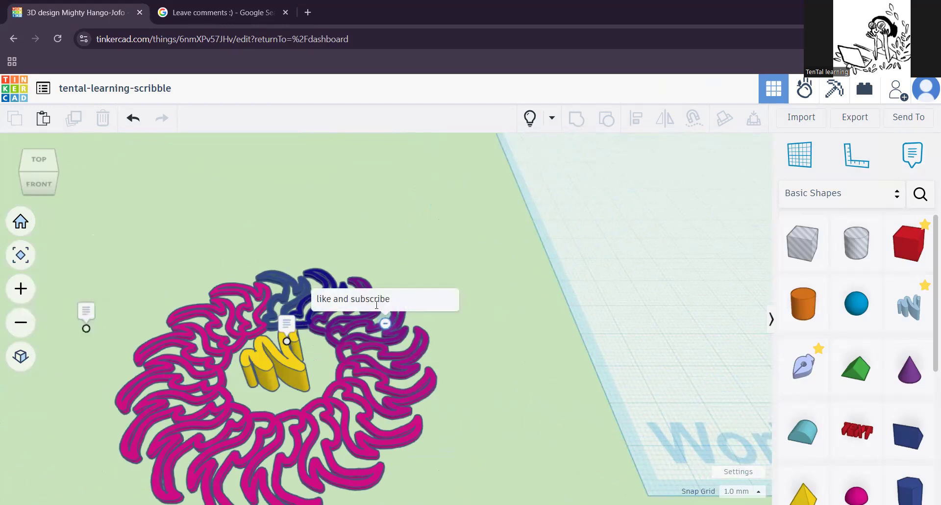
scroll(405, 382, "down", 5)
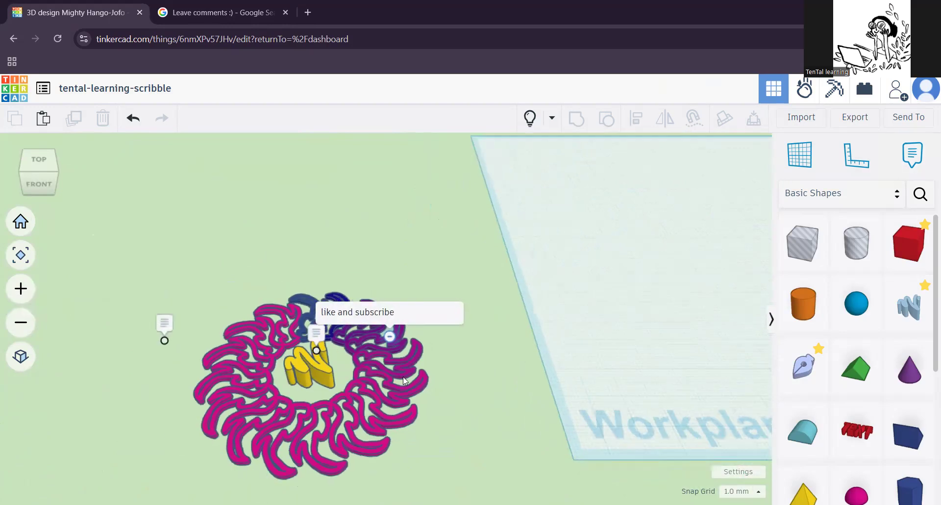
middle_click_drag(372, 400, 219, 365)
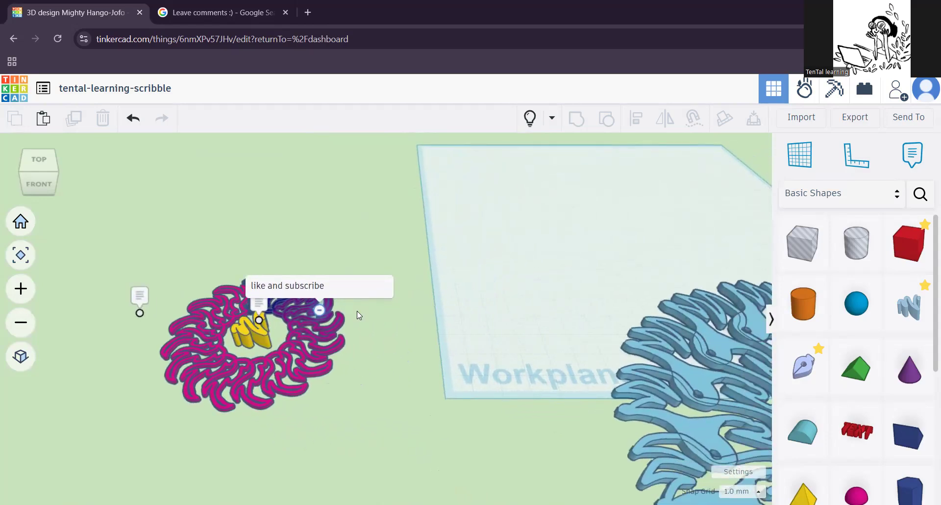
left_click(319, 311)
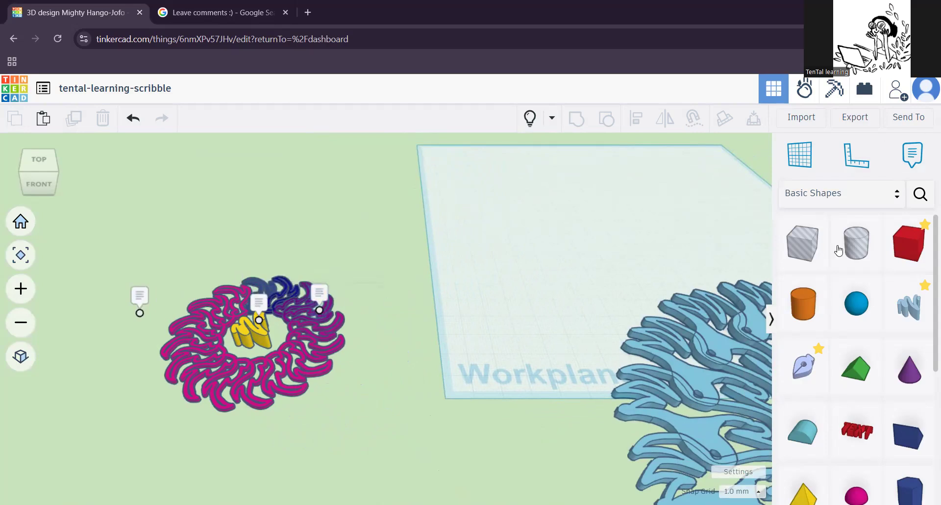
Step: Add a note on the outer edge of the pink ring reading "thank you for watching"
left_click(913, 157)
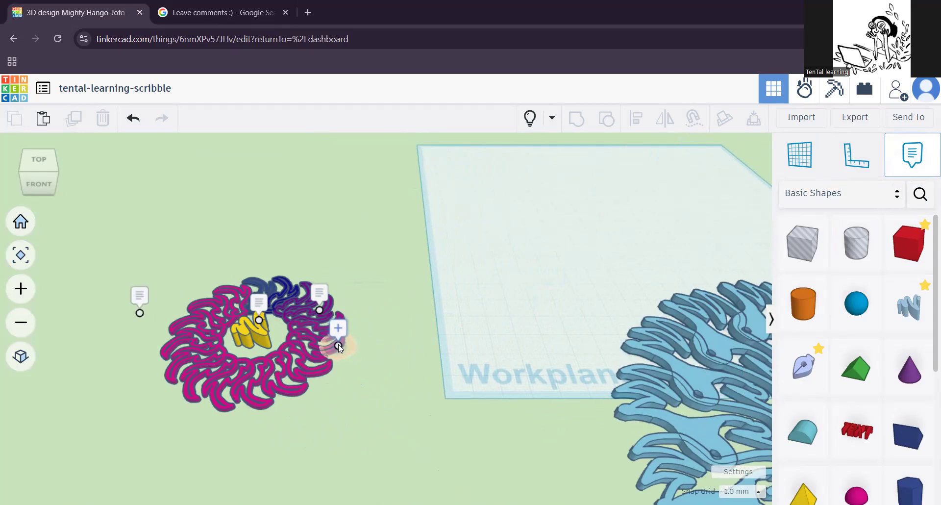
left_click(337, 346)
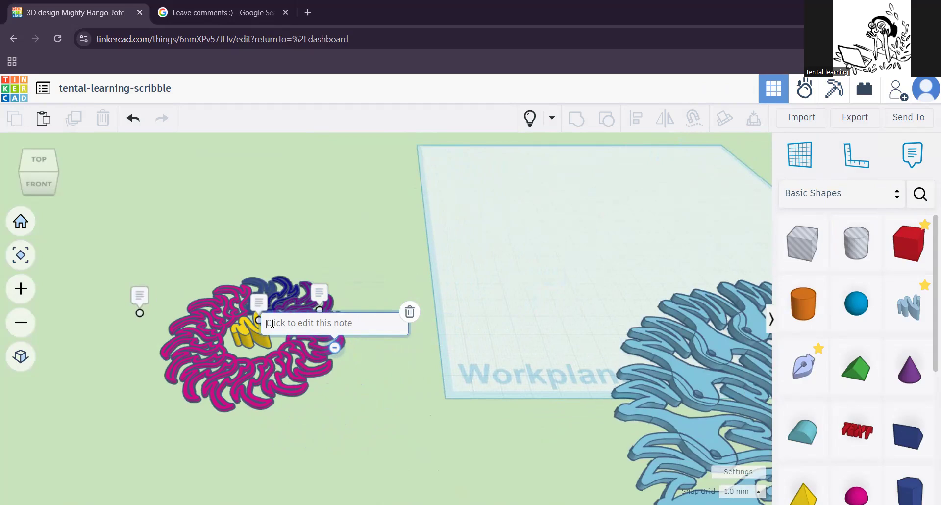
type("thank you for w")
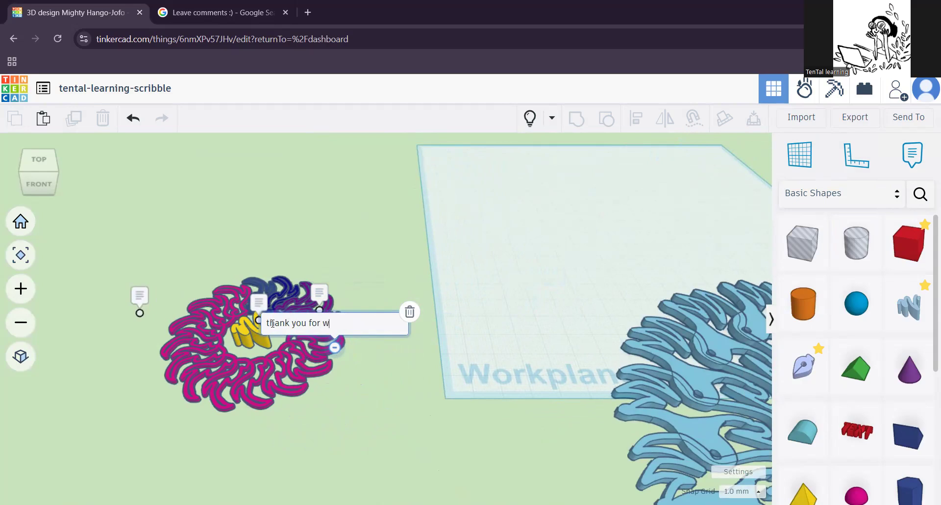
type("atching")
left_click(385, 401)
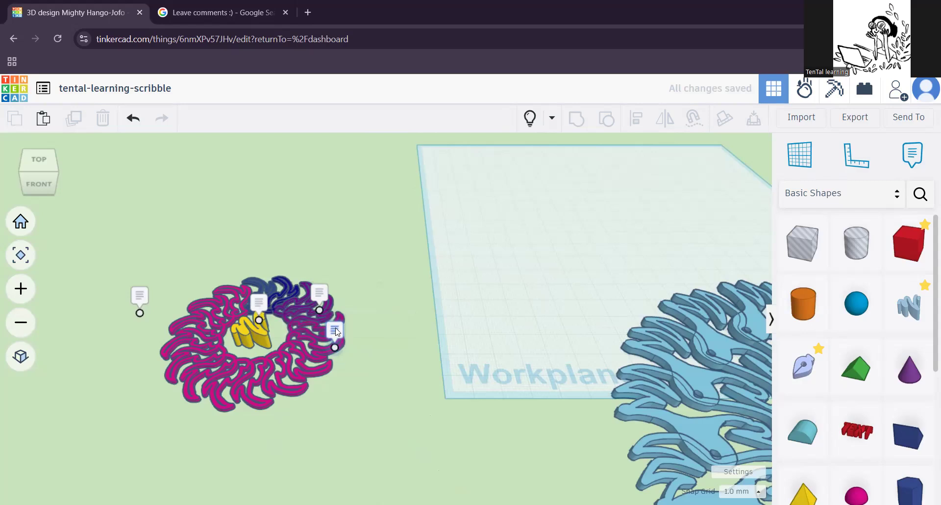
Step: Move the "thank you for watching" note slightly along the outer edge of the ring
left_click(335, 347)
left_click_drag(335, 348, 332, 334)
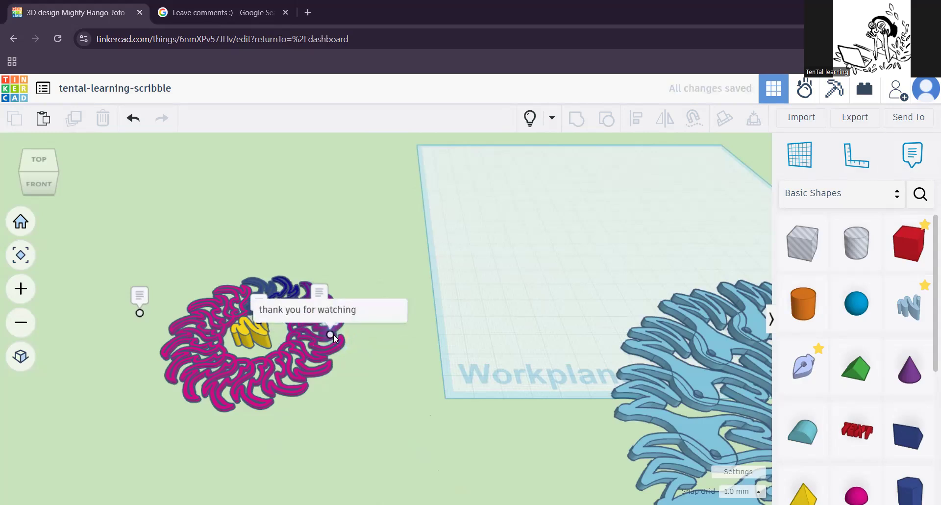
Step: Set the workspace background color to the white preset and close the workspace settings
middle_click_drag(360, 363, 227, 325)
middle_click_drag(456, 361, 440, 351)
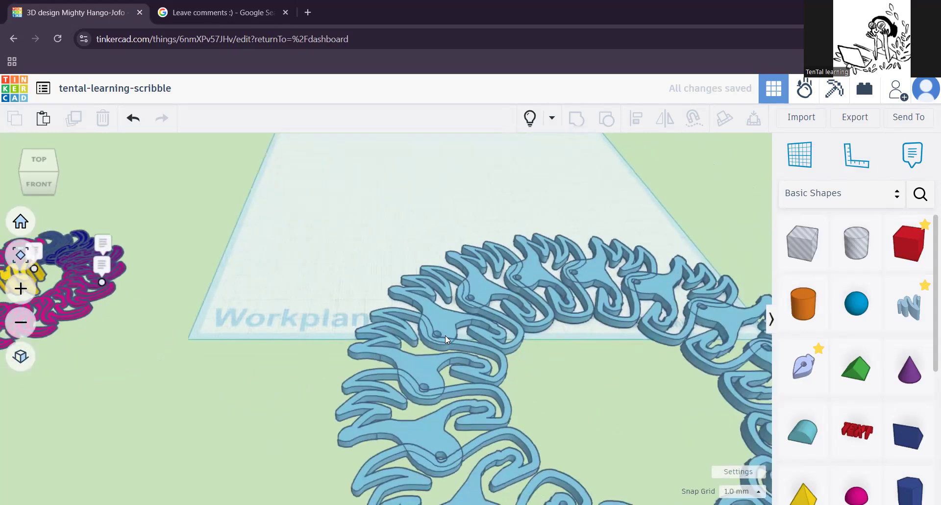
scroll(459, 331, "down", 2)
scroll(594, 373, "down", 4)
middle_click_drag(612, 365, 508, 340)
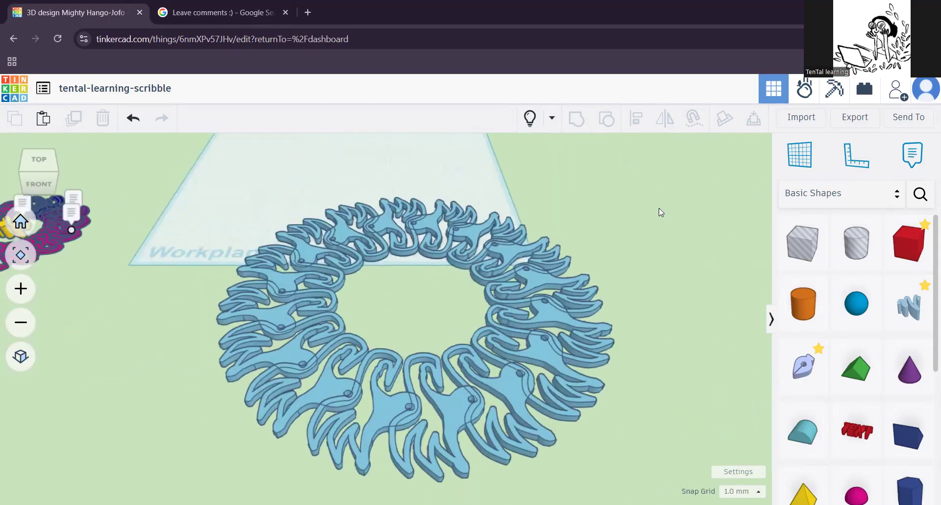
left_click(738, 471)
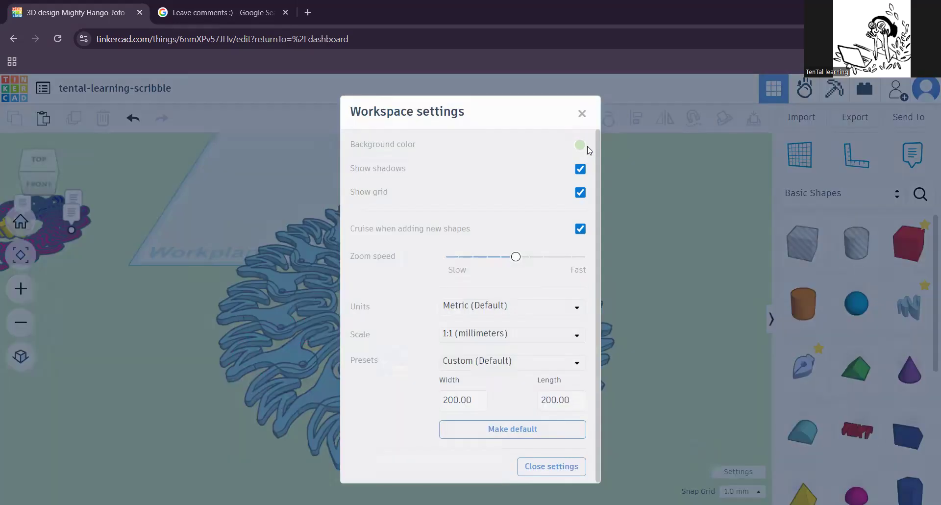
left_click(583, 146)
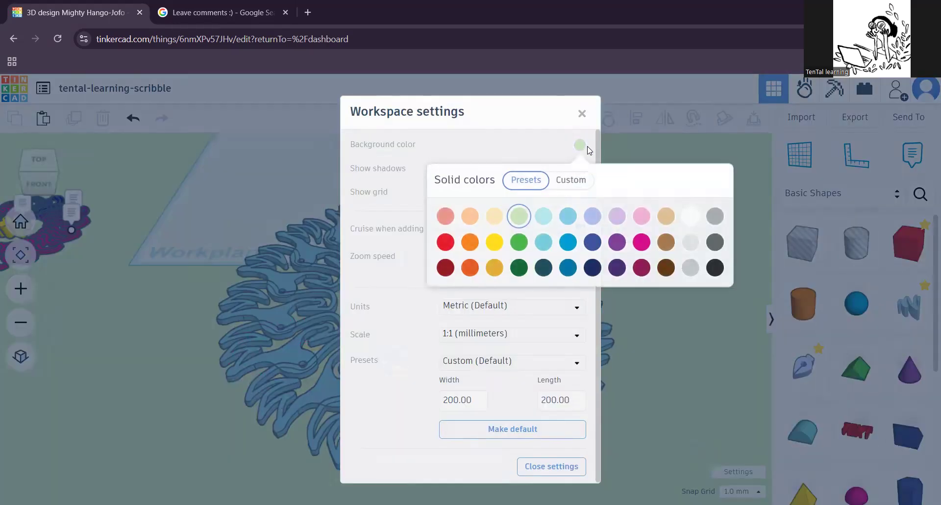
left_click(692, 219)
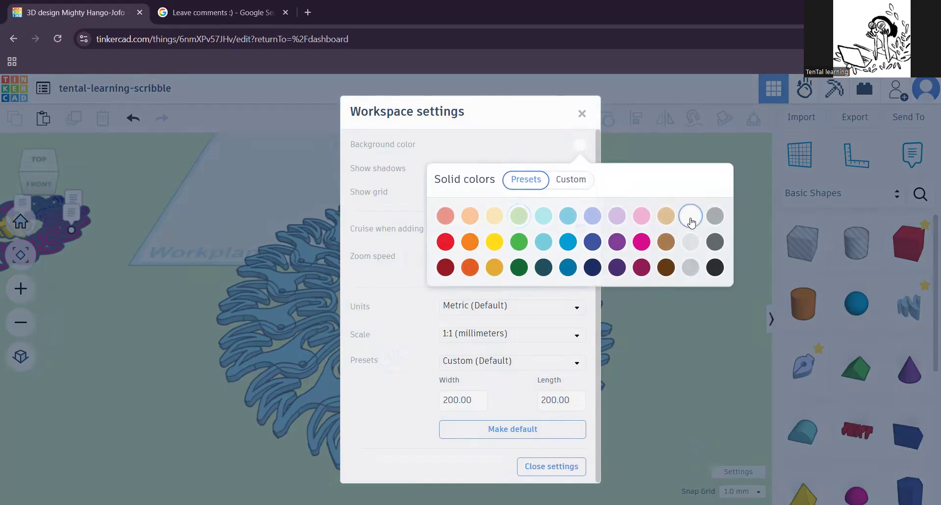
left_click(704, 358)
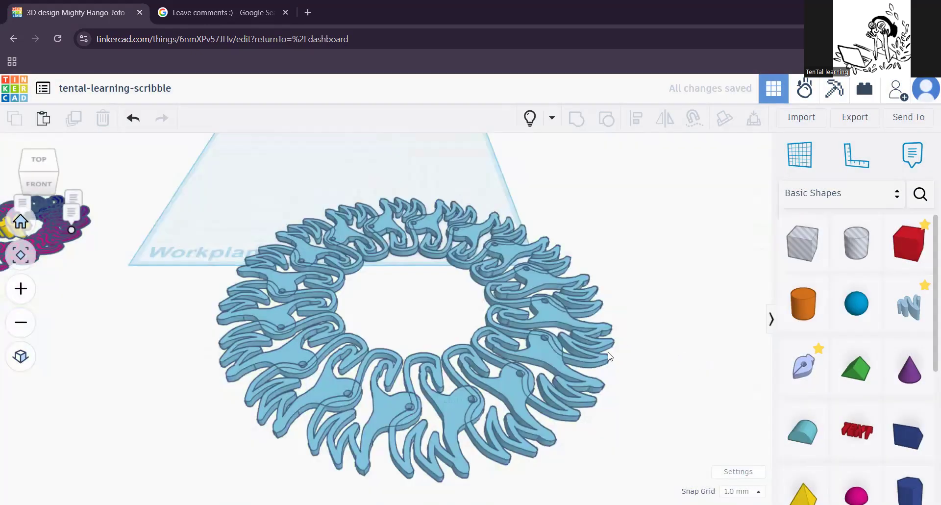
Step: Select individual scribble pieces around the large blue ring to examine how the circular pattern is built from duplicates
middle_click_drag(522, 290, 551, 387)
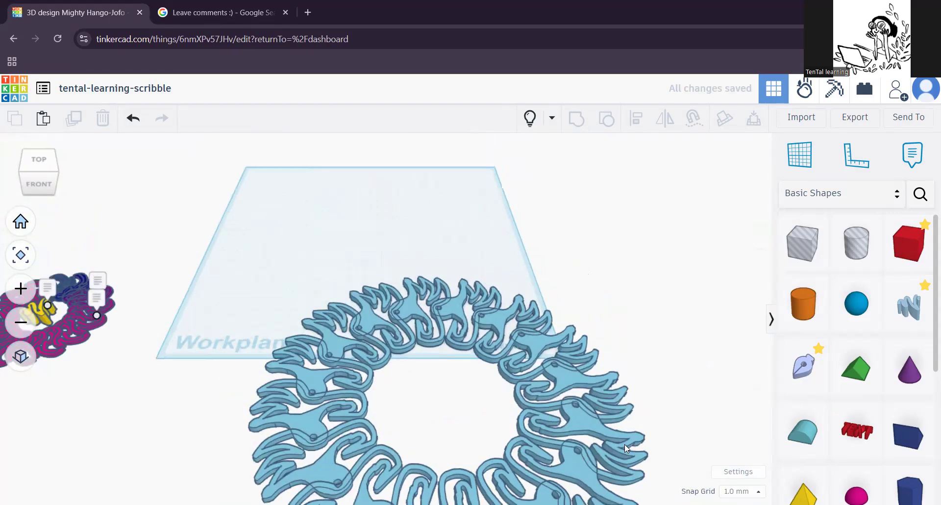
middle_click_drag(601, 438, 581, 345)
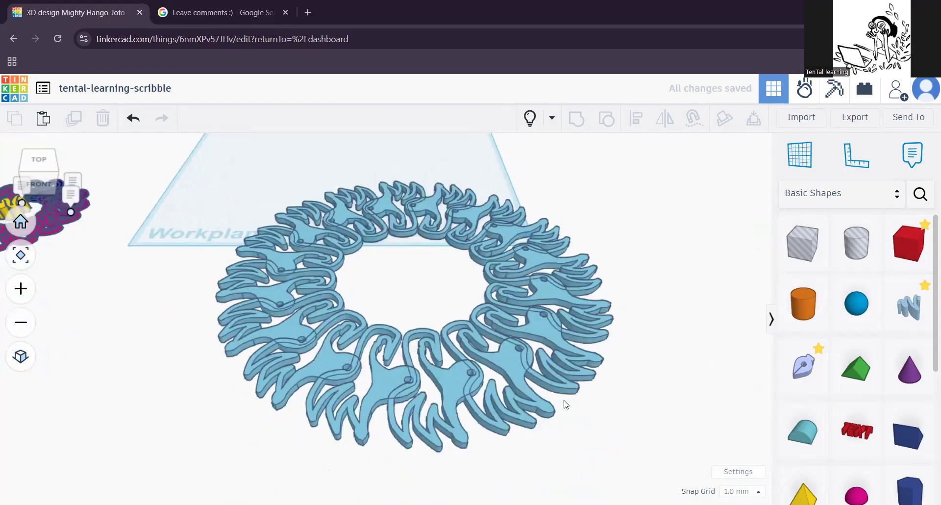
left_click(515, 364)
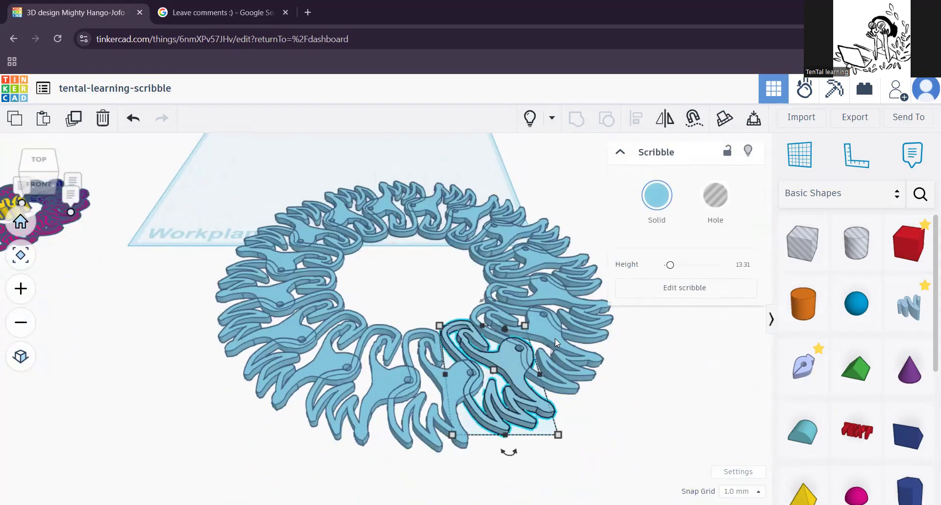
left_click(541, 357)
left_click(397, 384)
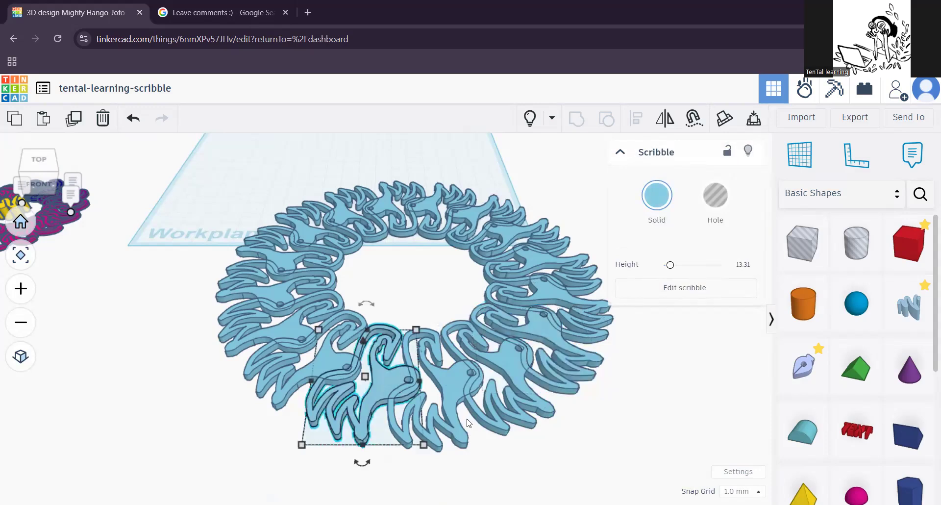
scroll(468, 422, "down", 3)
left_click(518, 354)
left_click(490, 374)
left_click(454, 389)
scroll(507, 402, "down", 2)
middle_click_drag(544, 429, 418, 424)
middle_click_drag(304, 336, 363, 377)
left_click(363, 378)
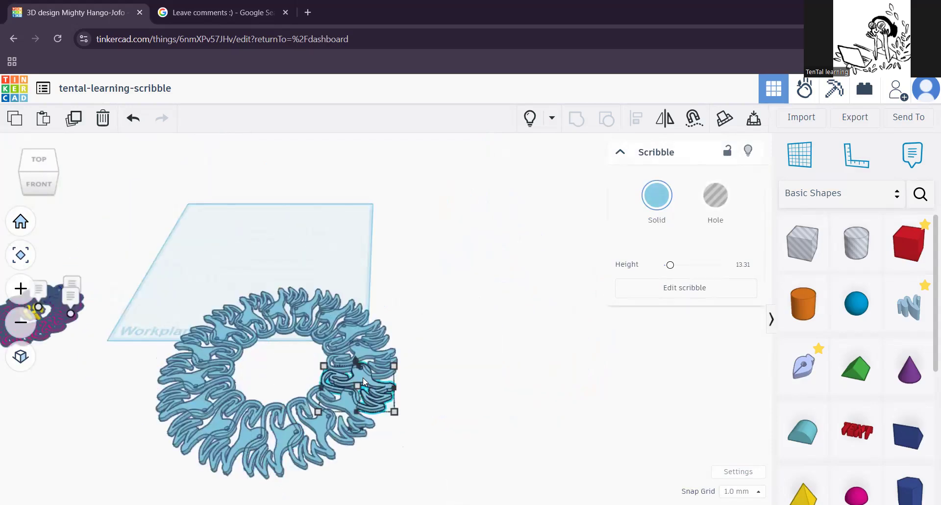
left_click(74, 122)
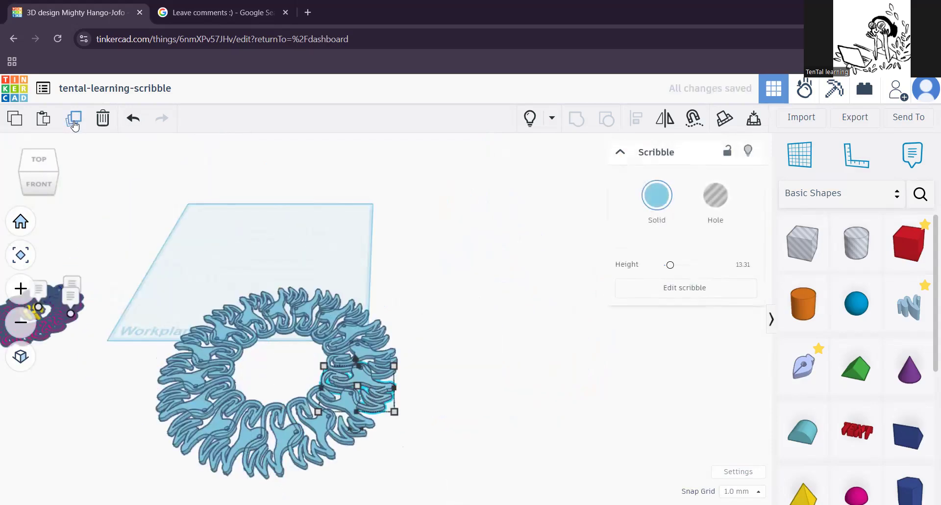
Step: Group all pieces of the large blue ring into one shape and position it on the workplane
left_click(422, 444)
mouse_move(413, 482)
left_mouse_down()
mouse_move(322, 481)
mouse_move(158, 309)
mouse_move(147, 285)
left_mouse_up()
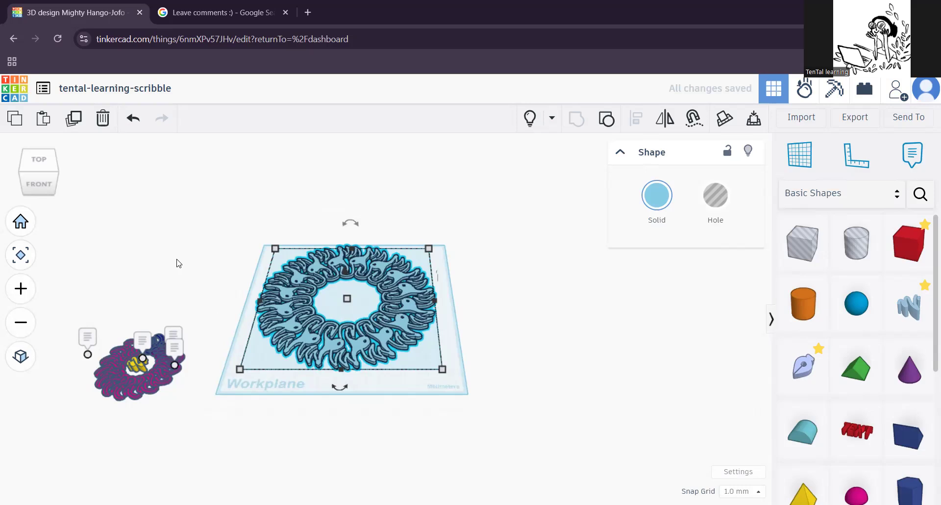
Step: Check the grouped blue ring from the top and from an angle, and hide it
left_click(41, 161)
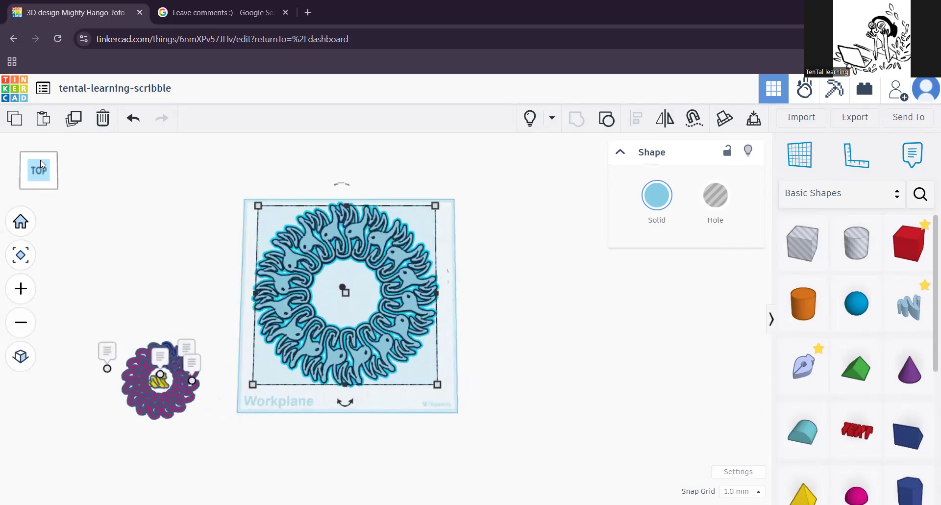
scroll(405, 360, "up", 3)
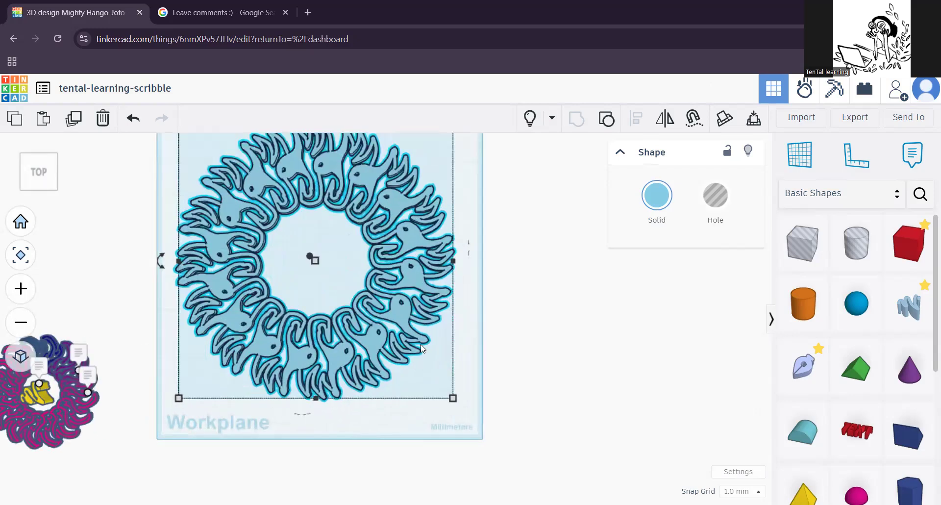
scroll(424, 351, "down", 3)
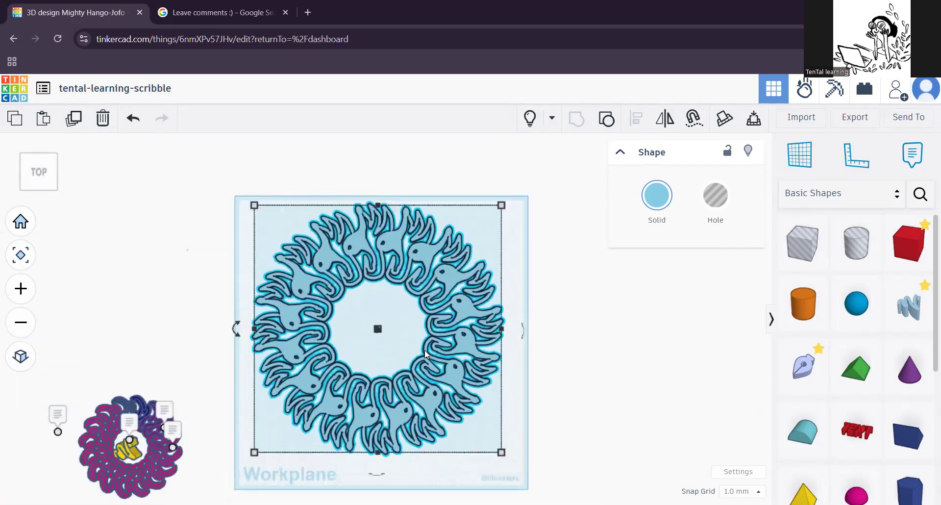
right_click_drag(437, 437, 349, 356)
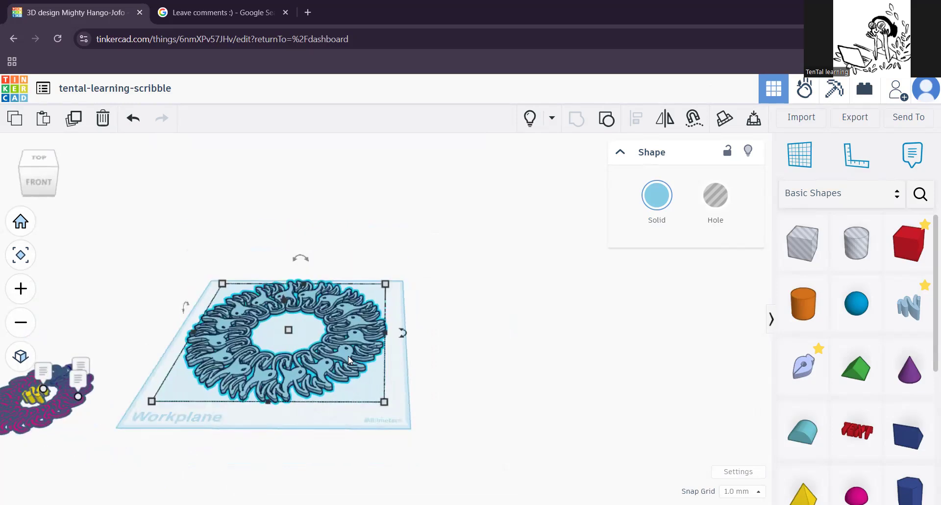
left_click(748, 150)
Step: Place a new Scribble on the empty workplane and finish it without drawing, keeping the default shape
middle_click_drag(273, 369, 365, 383)
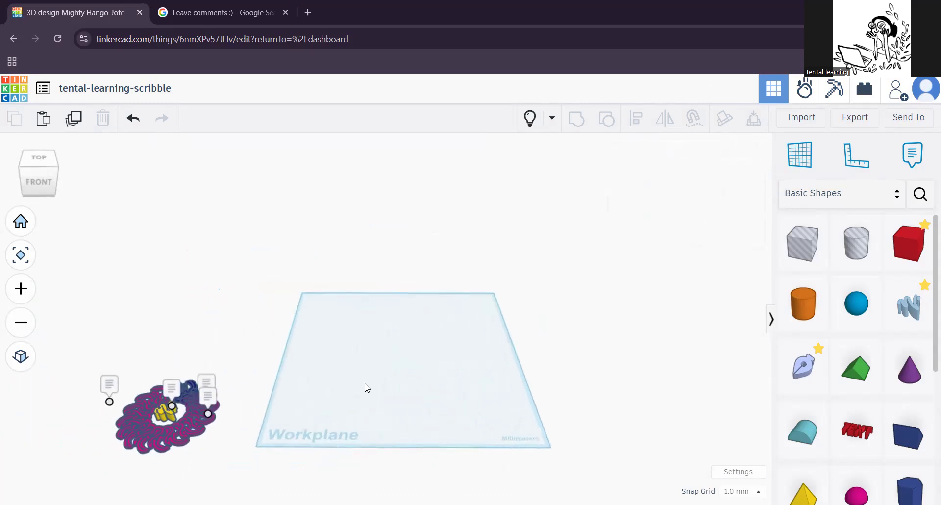
left_click(910, 316)
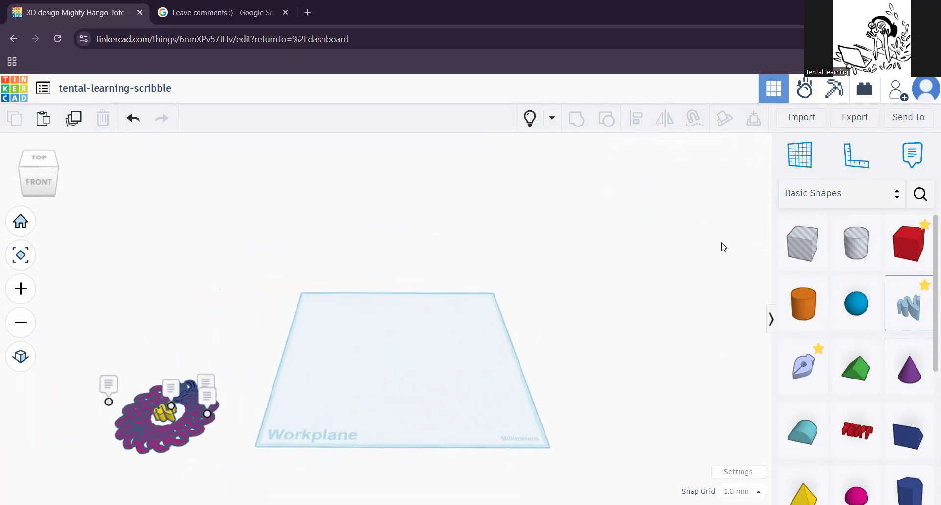
left_click(409, 350)
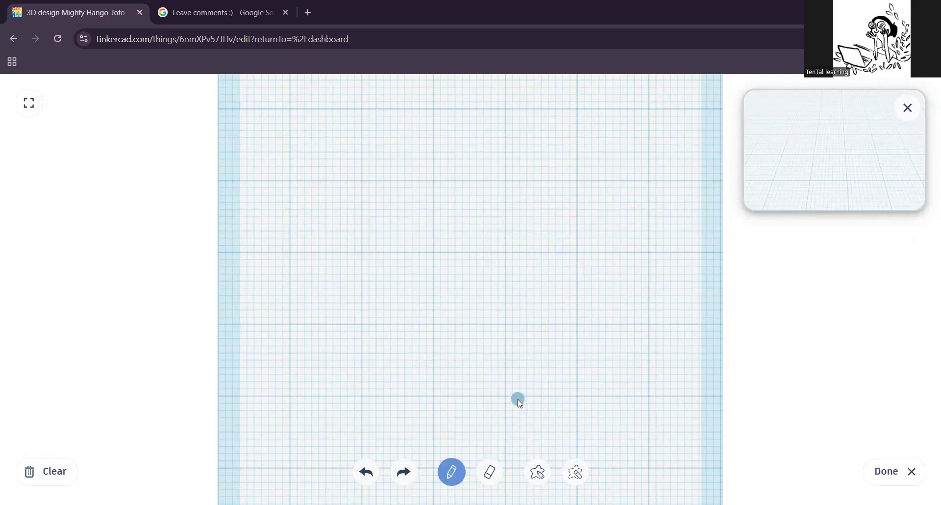
left_click(886, 472)
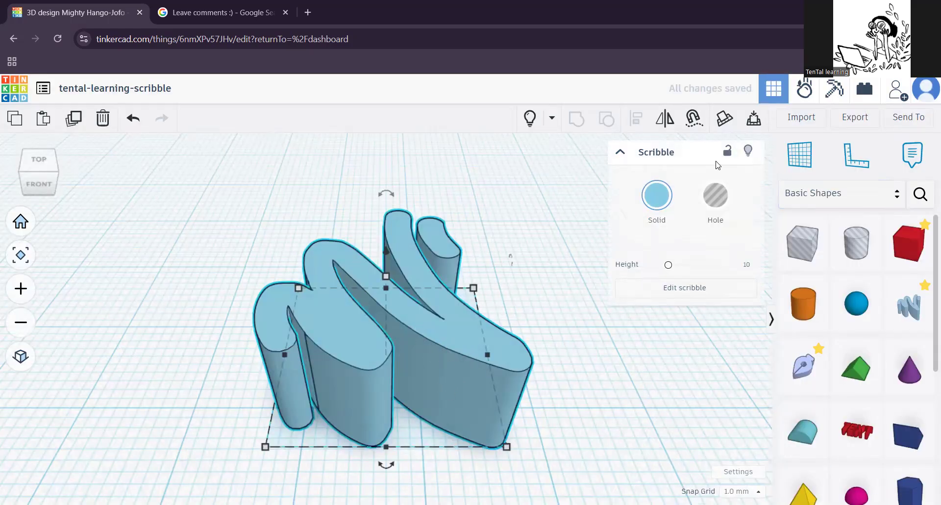
Step: Try green presets on the new scribble, settle on the medium brown solid color, and deselect the shape
left_click(657, 196)
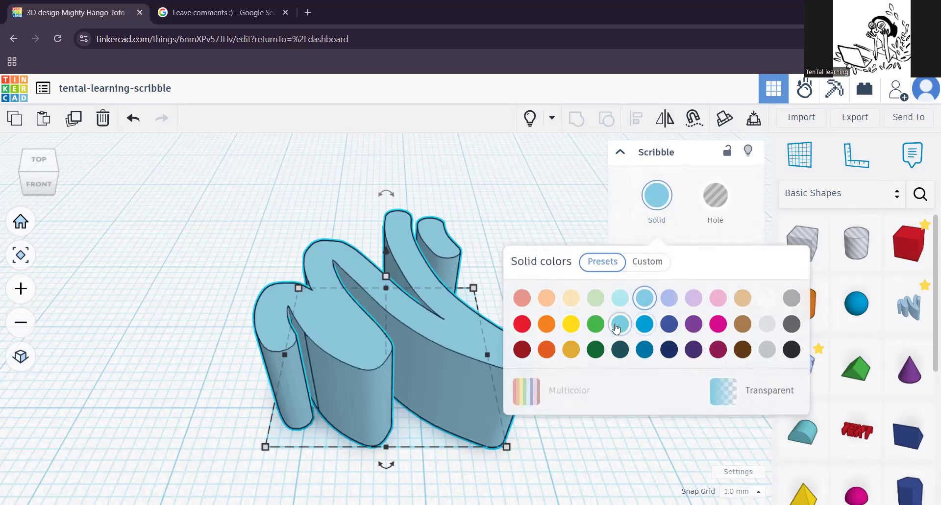
left_click(595, 324)
left_click(595, 350)
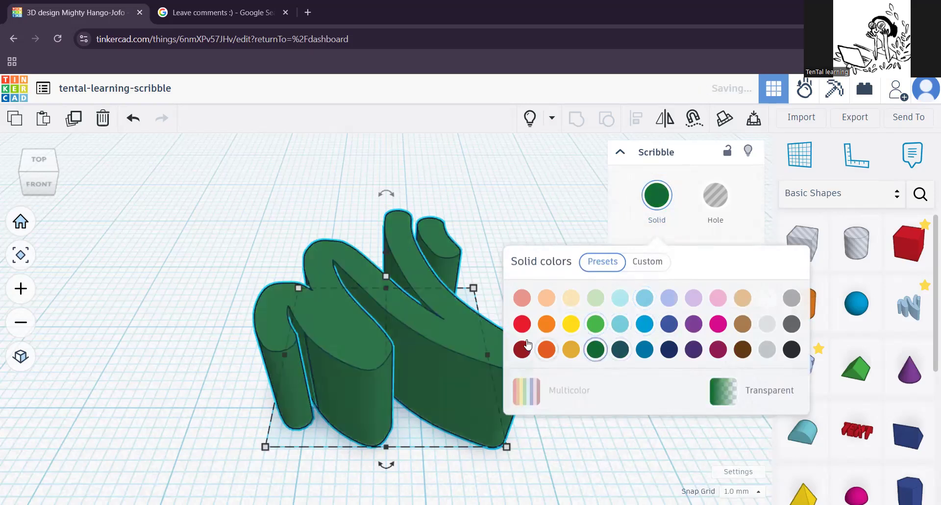
left_click(743, 324)
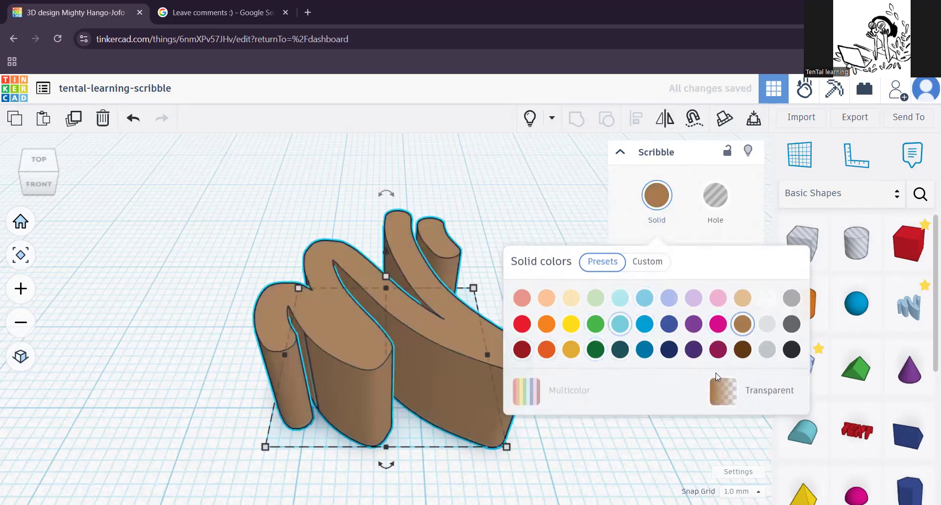
left_click(703, 336)
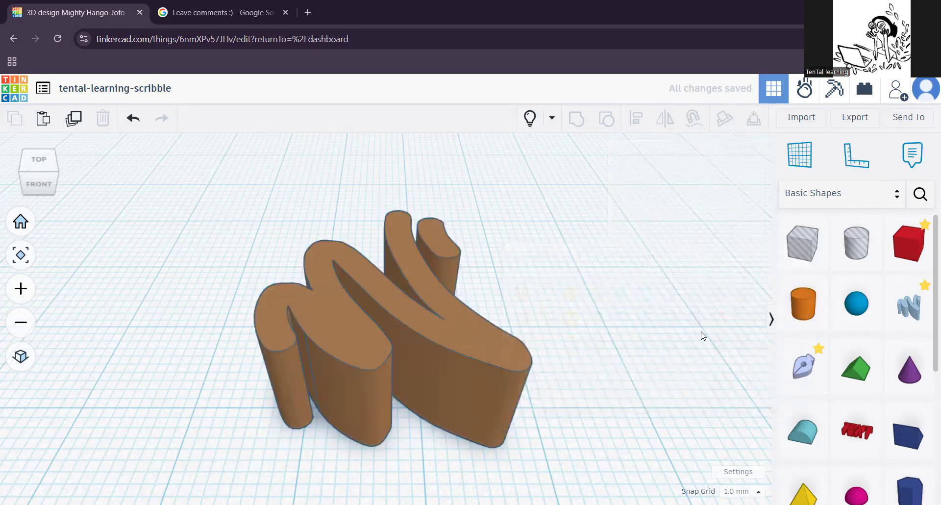
Step: Open the brown scribble for editing
left_click(478, 348)
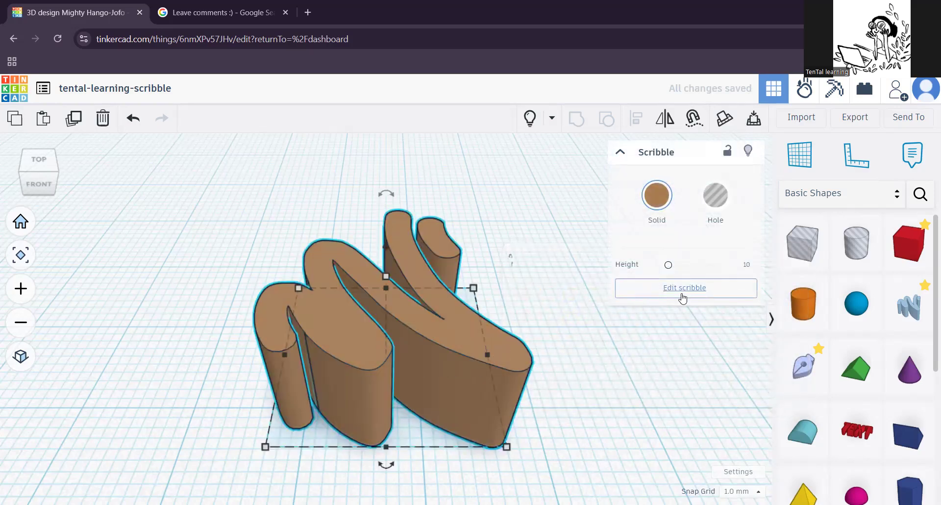
left_click(682, 298)
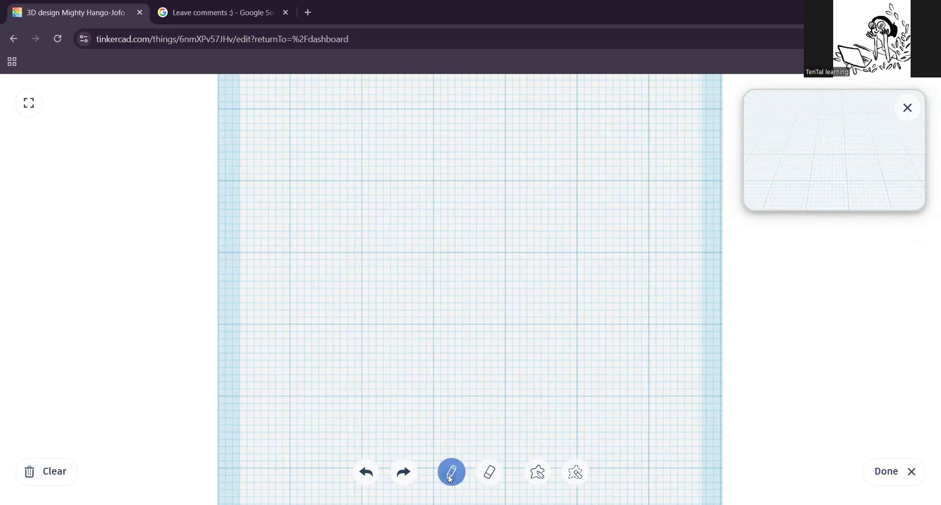
Step: Try drawing a roughly circular closed outline with the freehand Draw tool, and undo it
left_click(490, 473)
mouse_move(403, 350)
left_mouse_down()
mouse_move(374, 282)
mouse_move(513, 234)
mouse_move(497, 385)
mouse_move(406, 357)
left_mouse_up()
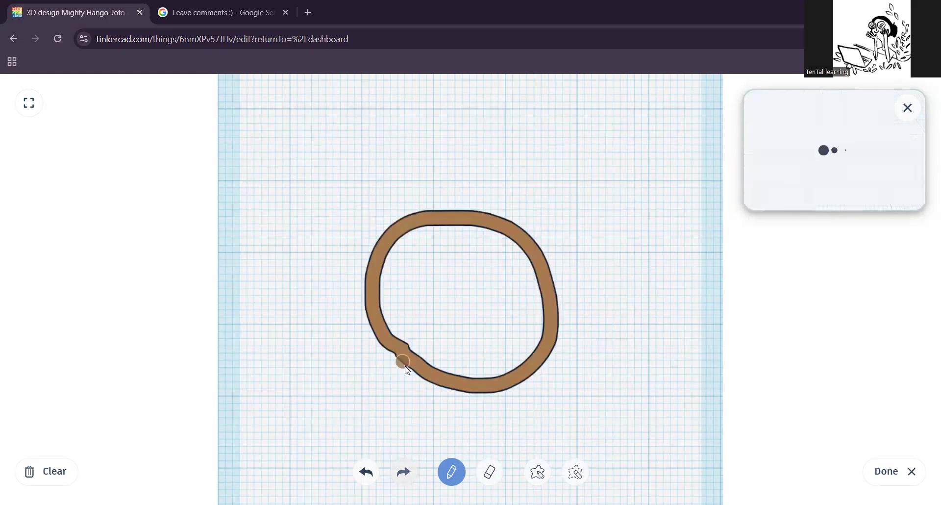
left_click(360, 470)
Step: Draw a large filled, roughly round shape with the closed-shape drawing tool and finish the scribble
left_click(542, 481)
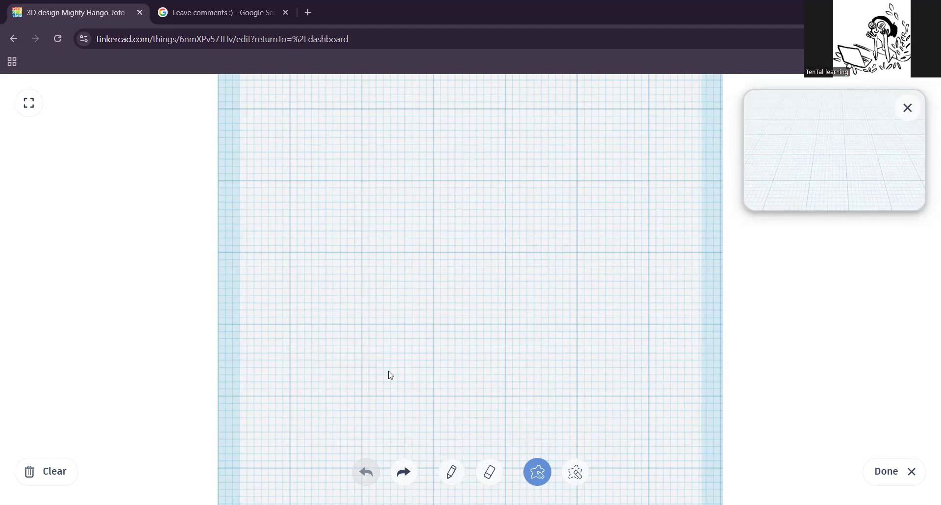
mouse_move(410, 362)
left_mouse_down()
mouse_move(519, 160)
mouse_move(542, 404)
mouse_move(414, 371)
left_mouse_up()
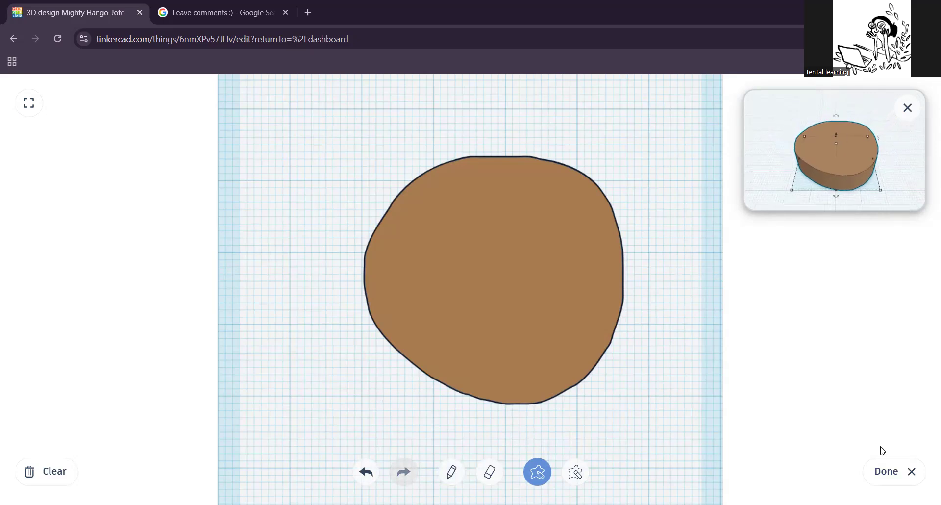
left_click(883, 472)
Step: Reopen the round brown scribble for editing and cut a large rounded hole right of its center with the shape-erasing tool
middle_click_drag(577, 404, 587, 377)
middle_click_drag(518, 448, 563, 439)
right_click_drag(476, 443, 620, 437)
right_click_drag(584, 385, 729, 325)
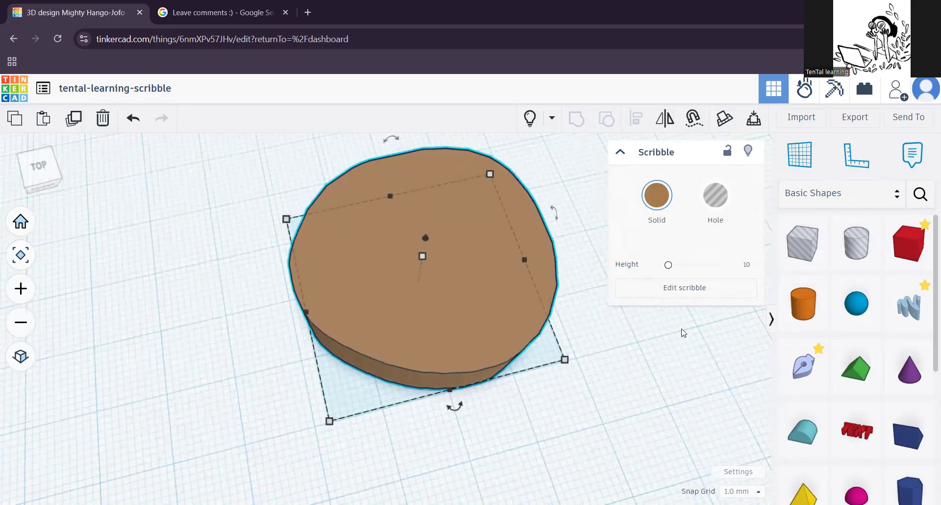
left_click(680, 294)
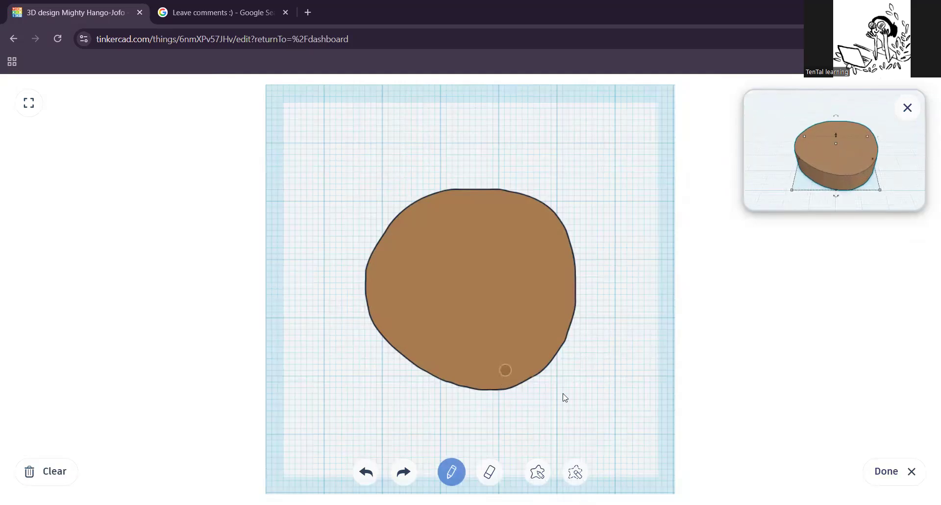
left_click(576, 477)
mouse_move(504, 302)
left_mouse_down()
mouse_move(467, 256)
mouse_move(535, 285)
mouse_move(501, 305)
mouse_move(487, 241)
mouse_move(537, 314)
mouse_move(505, 329)
left_mouse_up()
key("ctrl+z")
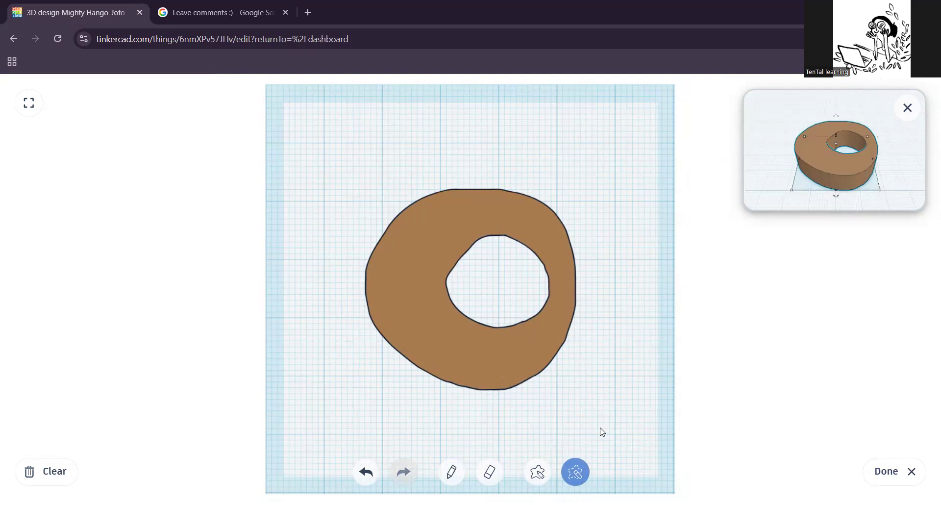
Step: Cut a smaller rounded hole near the lower-left edge of the brown shape with the same shape-erasing tool
mouse_move(582, 429)
left_mouse_down()
mouse_move(571, 363)
mouse_move(639, 428)
mouse_move(598, 439)
left_mouse_up()
left_click_drag(441, 328, 432, 328)
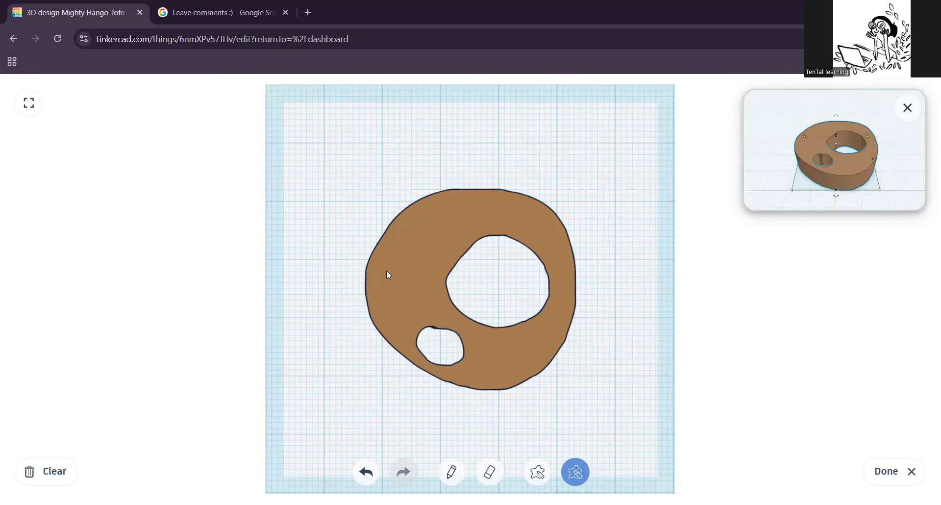
Step: Try one more shape-erasing cut near the lower edge, and undo it together with both holes in the brown shape
mouse_move(528, 347)
left_mouse_down()
mouse_move(555, 319)
mouse_move(543, 304)
mouse_move(466, 356)
mouse_move(455, 378)
mouse_move(471, 379)
left_mouse_up()
key("ctrl+z")
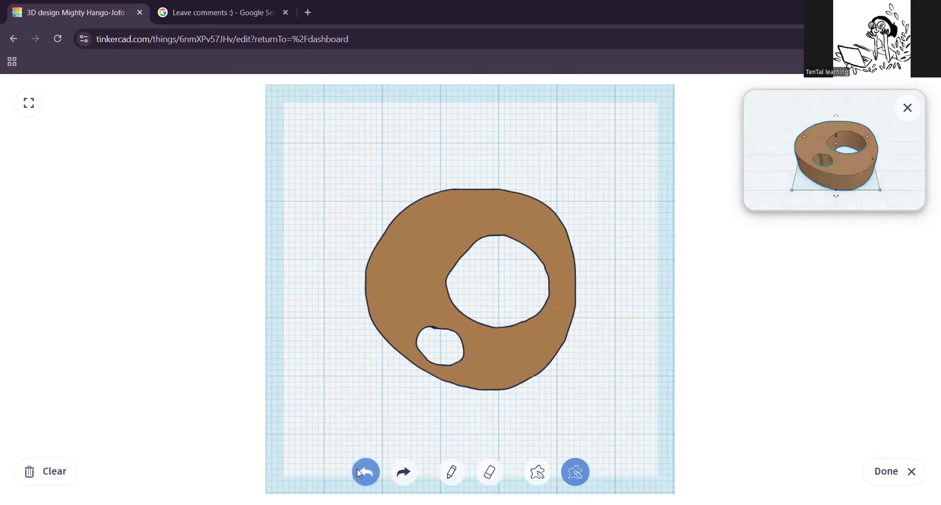
left_click(363, 472)
left_click(363, 473)
Step: Cut four rounded notches into the brown shape's outline at its top, upper-right, lower-right and lower-left edges
mouse_move(449, 153)
left_mouse_down()
mouse_move(474, 219)
mouse_move(465, 164)
mouse_move(507, 193)
left_mouse_up()
left_click_drag(572, 200, 596, 234)
left_click_drag(601, 336, 520, 387)
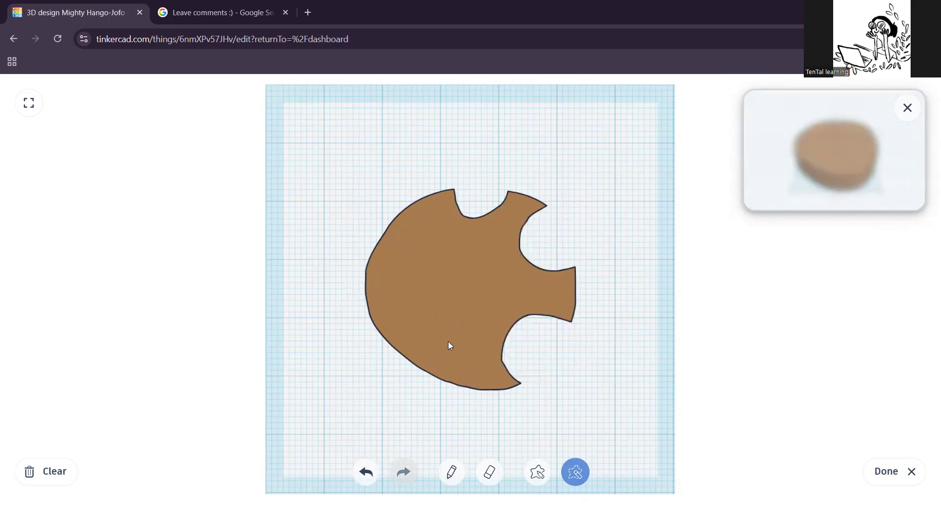
mouse_move(420, 324)
left_mouse_down()
mouse_move(383, 374)
mouse_move(384, 346)
left_mouse_up()
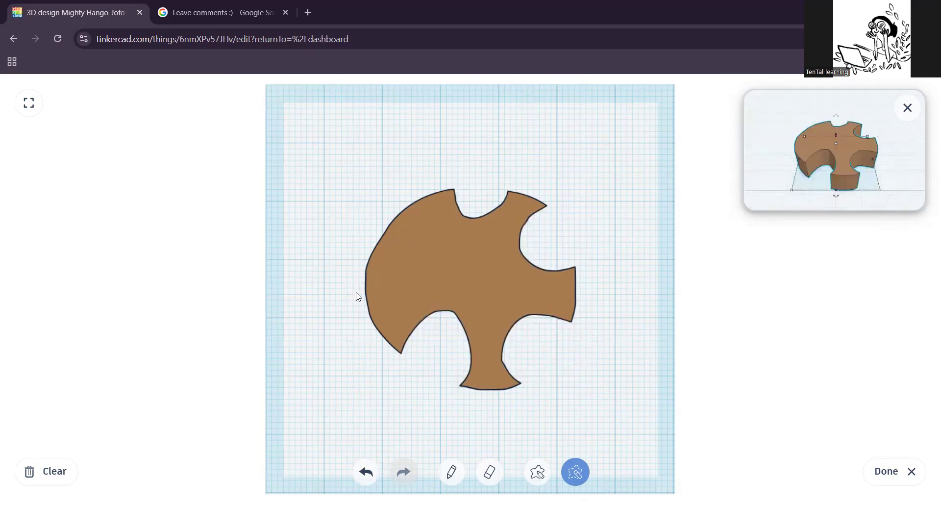
Step: Cut wavy notches into the brown shape's left edge and a jagged diagonal gap from the upper left toward its center
mouse_move(393, 309)
left_mouse_down()
mouse_move(380, 349)
mouse_move(355, 324)
mouse_move(365, 279)
left_mouse_up()
mouse_move(488, 250)
left_mouse_down()
mouse_move(514, 290)
mouse_move(490, 270)
mouse_move(473, 285)
mouse_move(472, 256)
mouse_move(451, 277)
mouse_move(453, 246)
mouse_move(427, 261)
mouse_move(432, 238)
mouse_move(400, 245)
mouse_move(410, 222)
mouse_move(388, 219)
mouse_move(402, 199)
left_mouse_up()
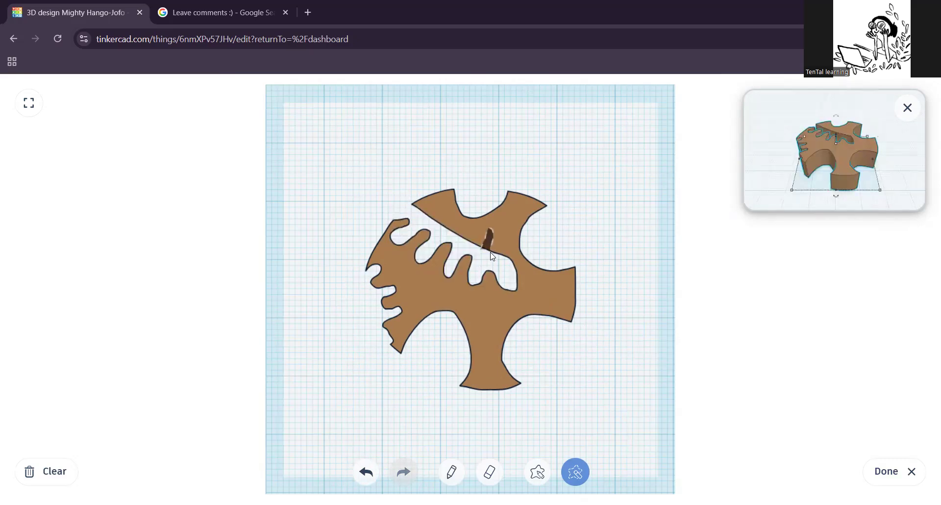
mouse_move(506, 259)
left_mouse_down()
mouse_move(525, 285)
mouse_move(504, 287)
left_mouse_up()
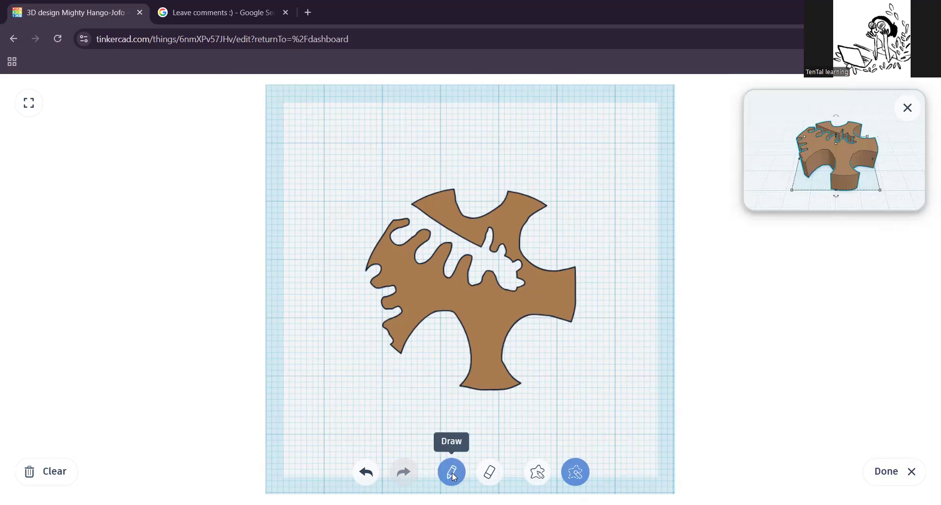
Step: Draw freehand prongs on the shape, two at its right edge, two at its lower edge and one at its upper right, and finish the scribble
left_click_drag(581, 269, 642, 266)
left_click_drag(565, 300, 637, 307)
mouse_move(502, 375)
left_mouse_down()
mouse_move(512, 417)
mouse_move(479, 418)
left_mouse_up()
mouse_move(580, 143)
left_mouse_down()
mouse_move(522, 206)
mouse_move(547, 199)
mouse_move(548, 227)
left_mouse_up()
left_click(490, 472)
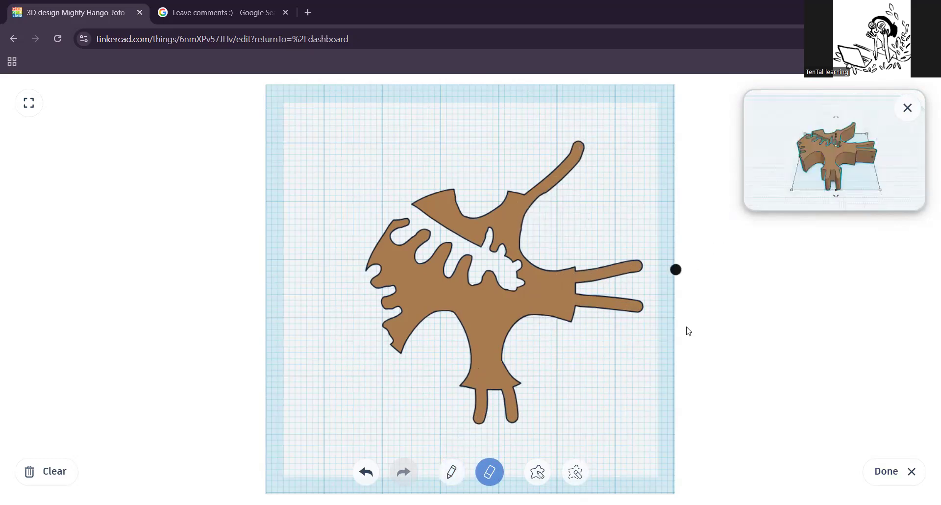
left_click(887, 472)
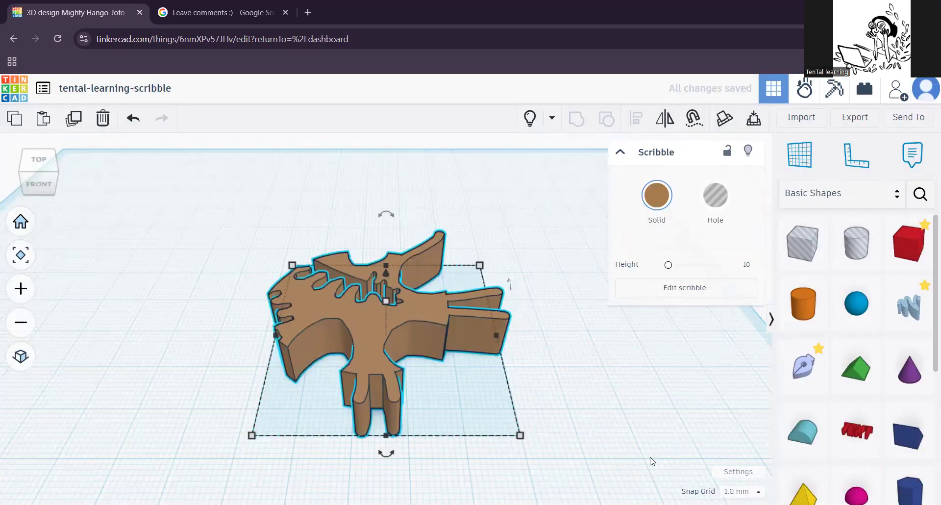
Step: Try standing the brown scribble upright by rotating it 90°, and check it in the right-side view
middle_click_drag(512, 421, 534, 374)
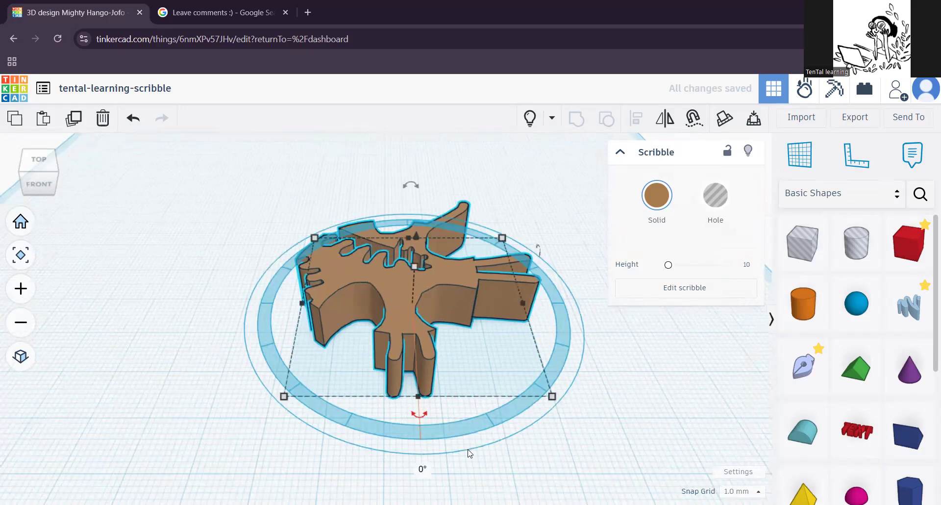
mouse_move(452, 388)
right_mouse_down()
mouse_move(568, 426)
mouse_move(570, 405)
mouse_move(478, 440)
mouse_move(428, 396)
mouse_move(494, 419)
mouse_move(512, 372)
right_mouse_up()
mouse_move(549, 414)
middle_mouse_down()
mouse_move(501, 411)
mouse_move(502, 426)
mouse_move(464, 377)
middle_mouse_up()
left_click_drag(507, 228, 531, 283)
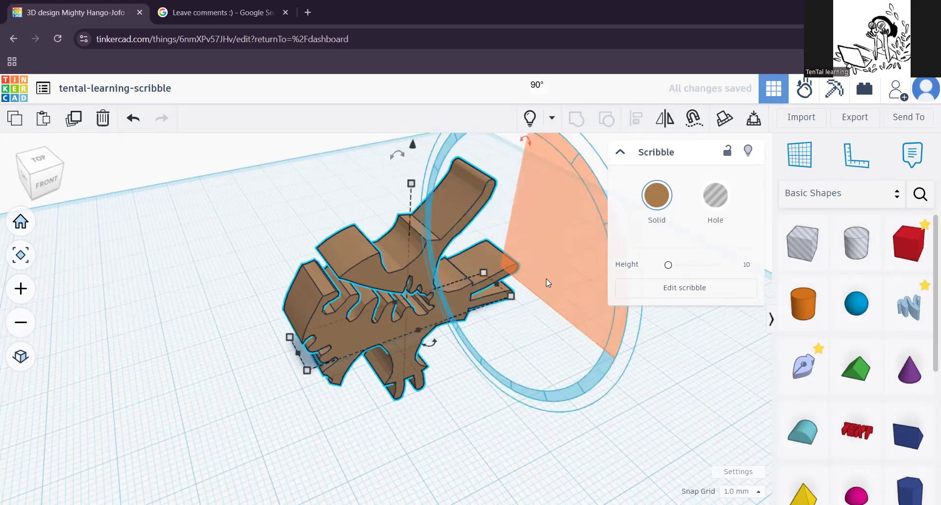
middle_click_drag(547, 279, 451, 374)
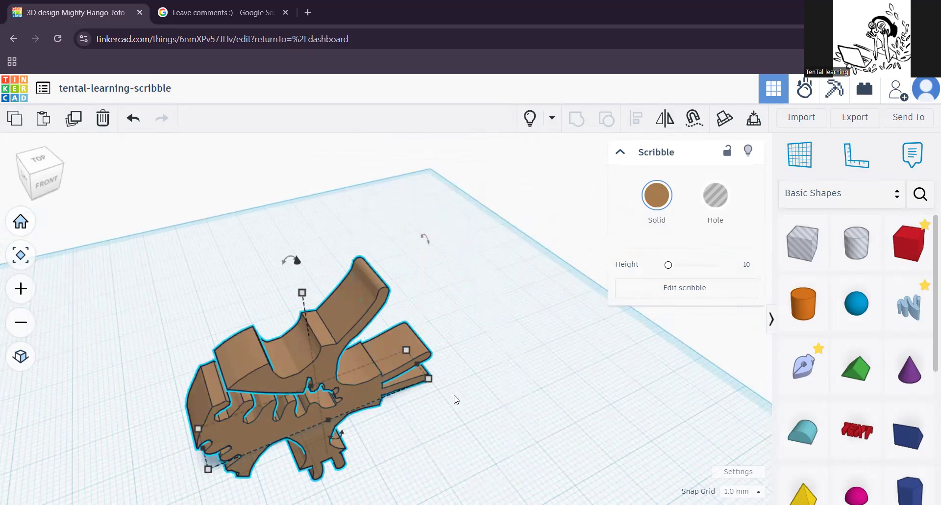
scroll(454, 397, "down", 1)
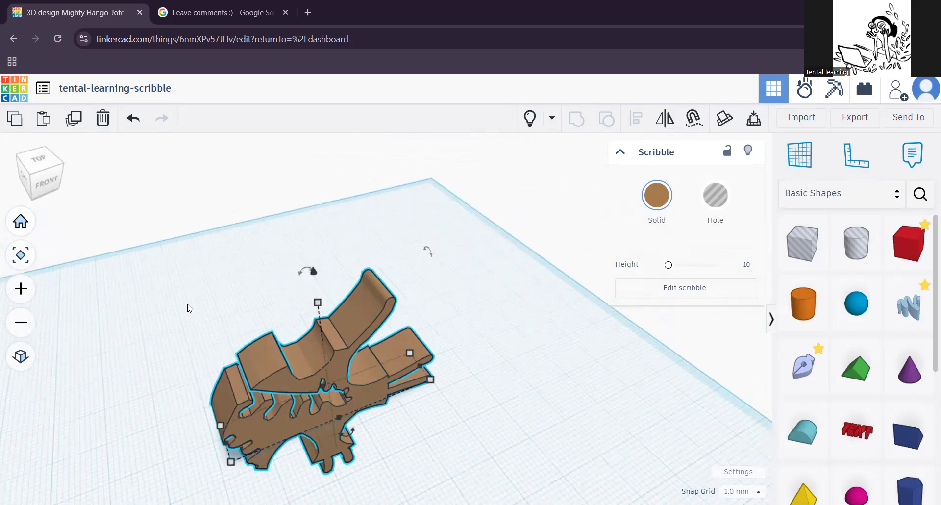
left_click_drag(48, 176, 29, 178)
left_click(38, 175)
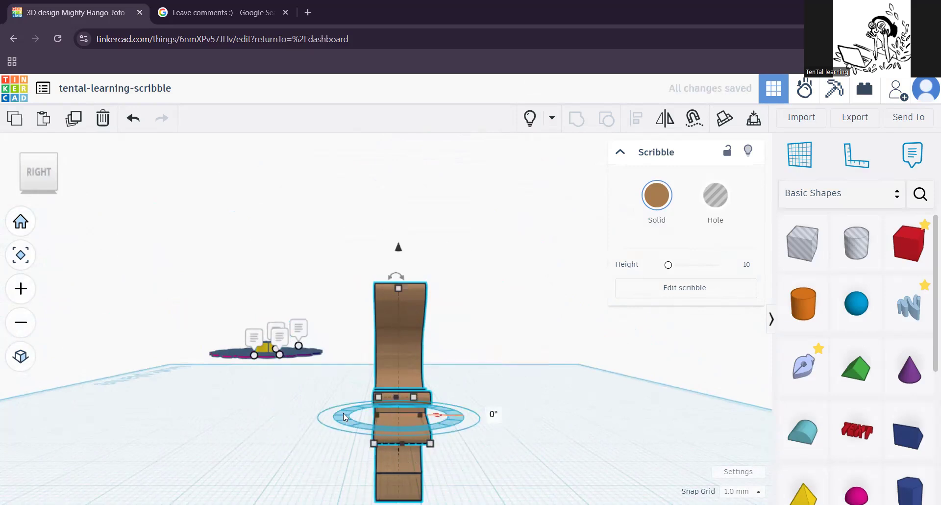
Step: Undo the 90° rotation while keeping the edited scribble outline
key("ctrl+z")
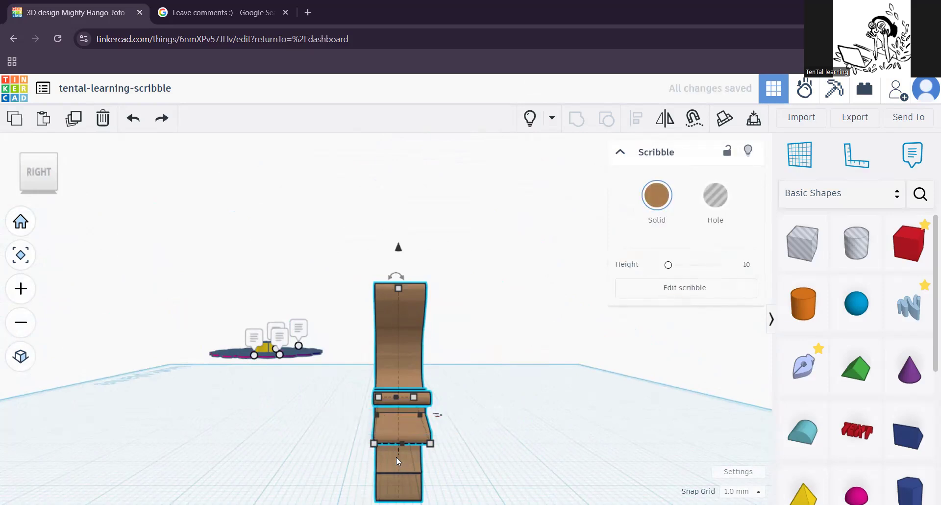
key("ctrl+z")
key("ctrl+z")
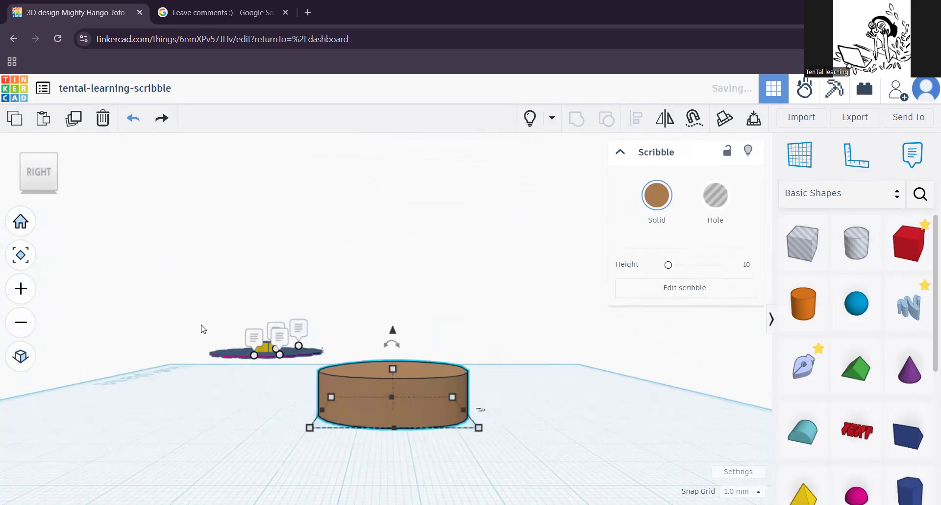
key("ctrl+y")
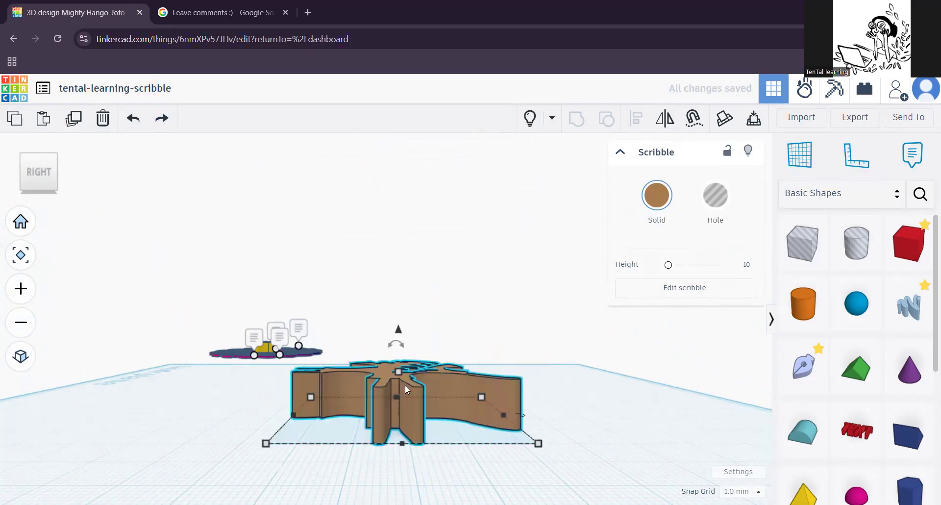
Step: Rotate the flat scribble upright so its pair of lower prongs points down like legs
scroll(422, 390, "down", 2)
right_click_drag(419, 396, 572, 436)
middle_click_drag(366, 375, 388, 403)
left_click(428, 324)
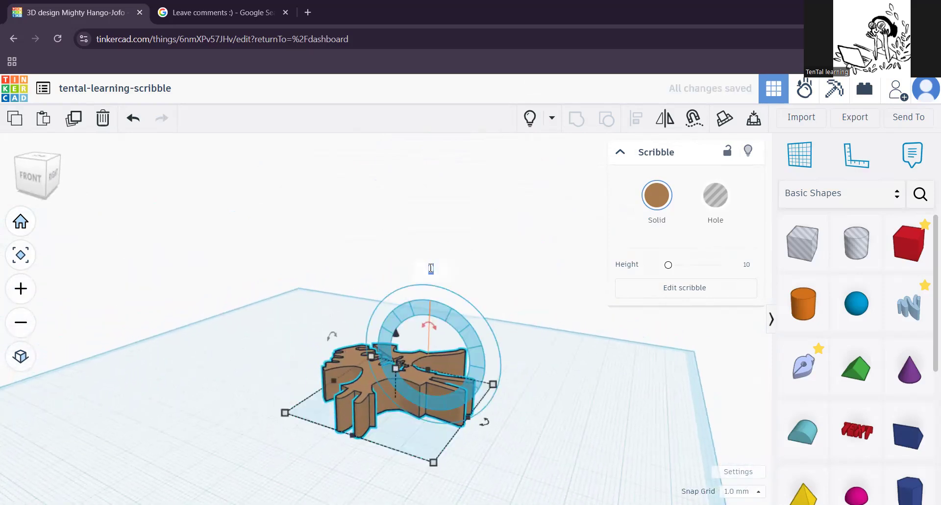
key("Return")
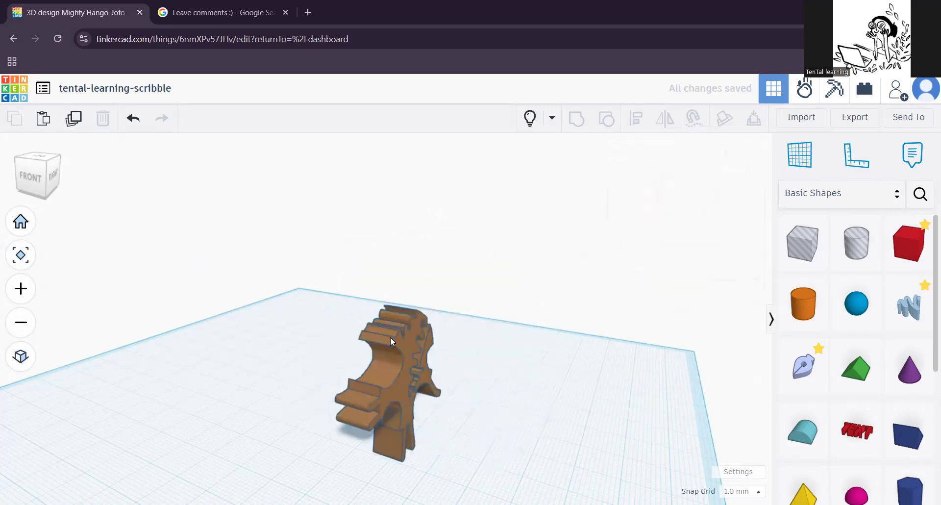
Step: Raise the upright scribble out of the workplane and set its lower prongs down on the surface
left_click_drag(397, 273, 395, 170)
middle_click_drag(523, 421, 528, 407)
middle_click_drag(549, 448, 532, 444)
right_click_drag(555, 448, 431, 451)
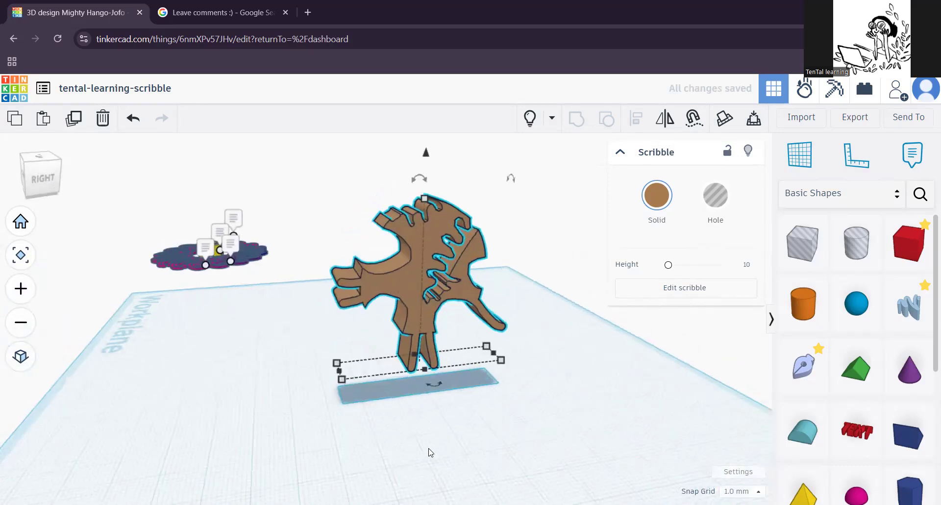
left_click(529, 434)
mouse_move(542, 425)
right_mouse_down()
mouse_move(380, 381)
mouse_move(561, 407)
mouse_move(568, 437)
right_mouse_up()
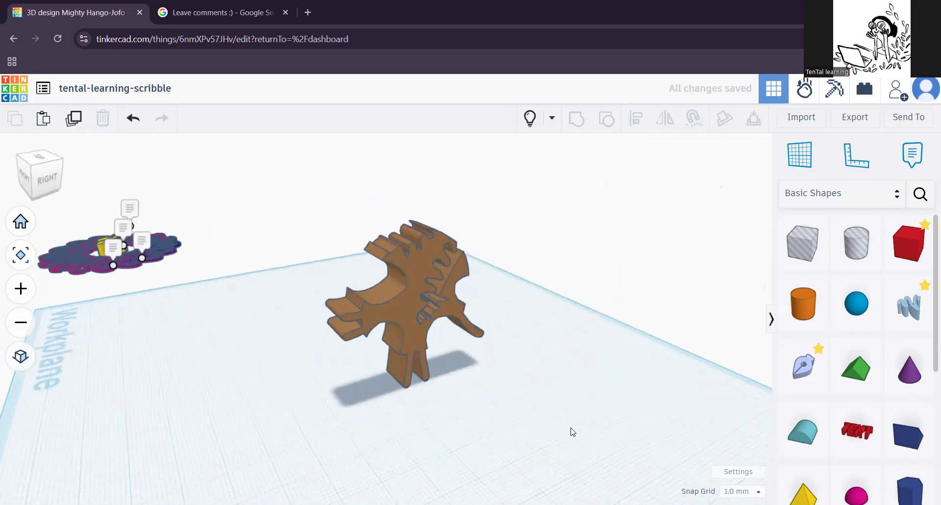
mouse_move(381, 392)
right_mouse_down()
mouse_move(399, 390)
mouse_move(448, 435)
mouse_move(341, 389)
mouse_move(295, 395)
mouse_move(456, 433)
mouse_move(470, 404)
right_mouse_up()
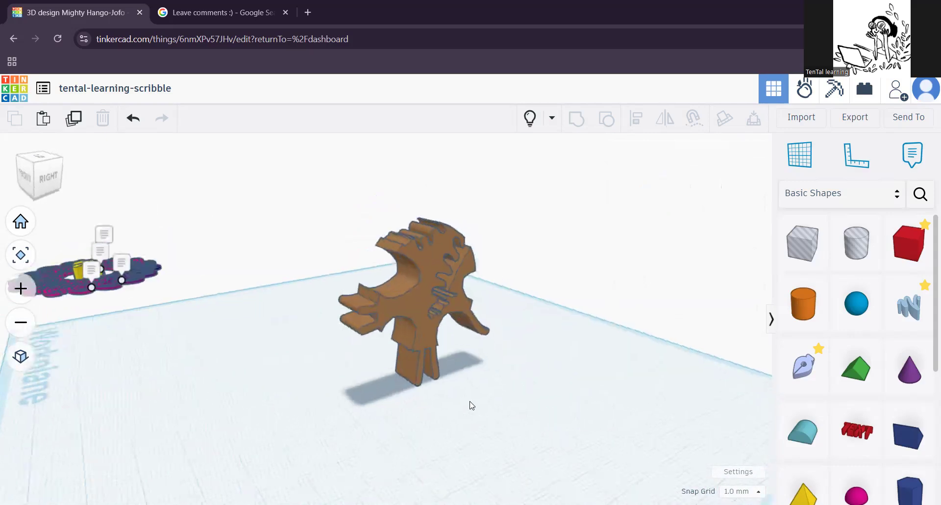
Step: Duplicate the upright scribble in place and rotate the copy -22.5° about its vertical axis
left_click(395, 305)
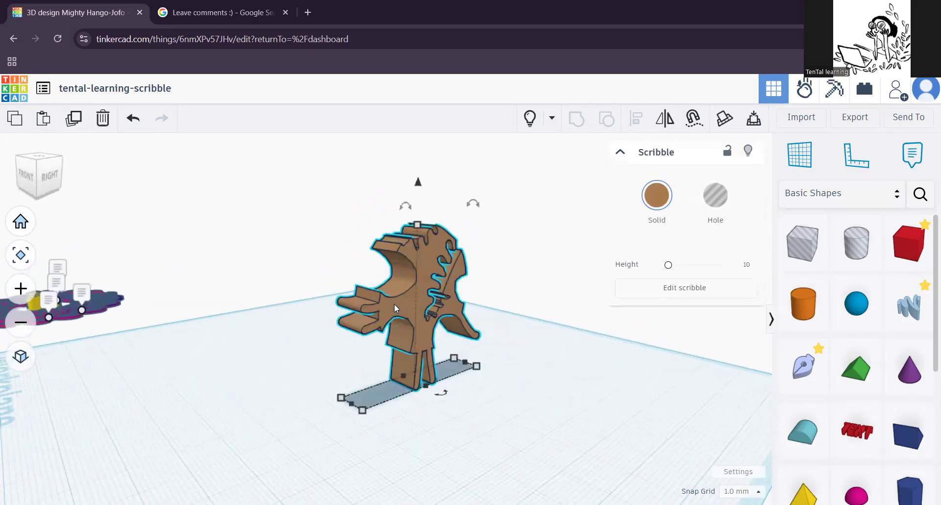
left_click(74, 118)
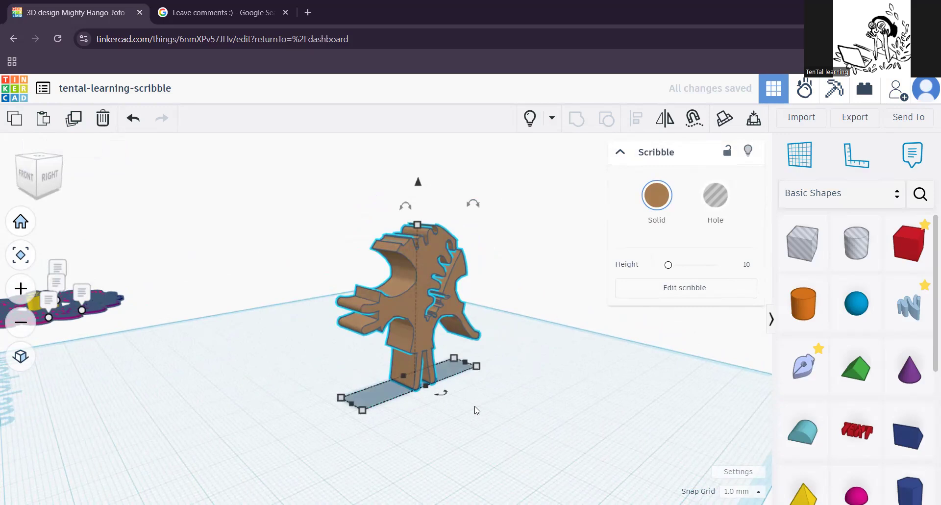
left_click_drag(445, 391, 432, 398)
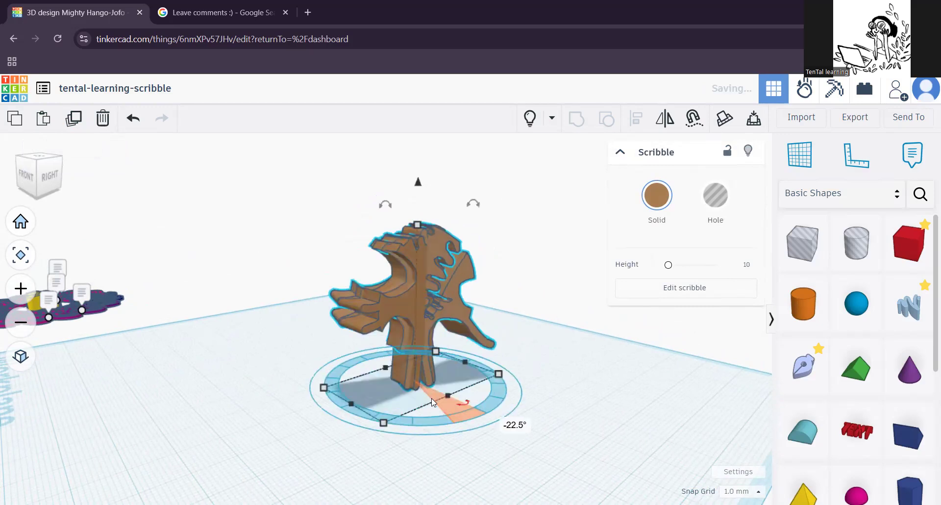
Step: Shift the rotated copy forward in small steps so it is offset from the original scribble
key("Down")
key("Down")
key("Down")
key("Down")
key("Down")
key("Down")
key("Down")
key("Down")
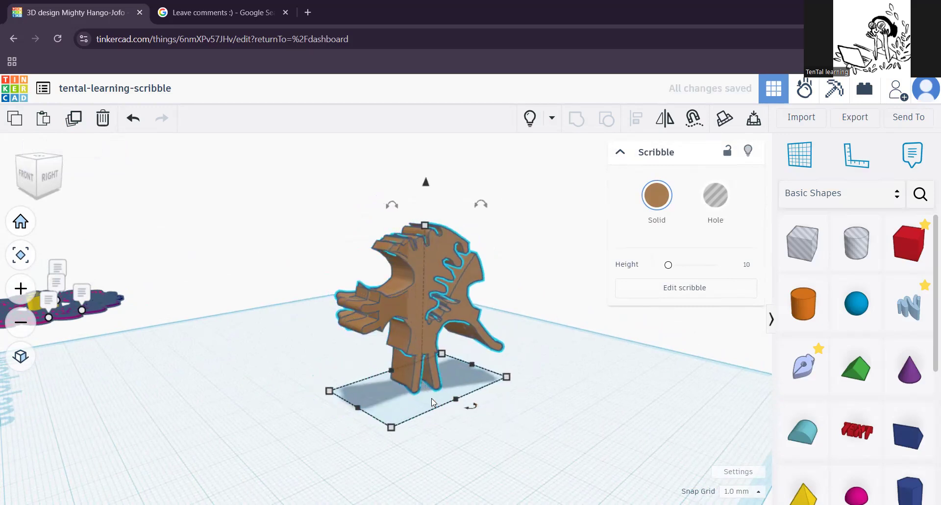
key("Down")
key("Down")
key("Down")
key("Down")
key("Down")
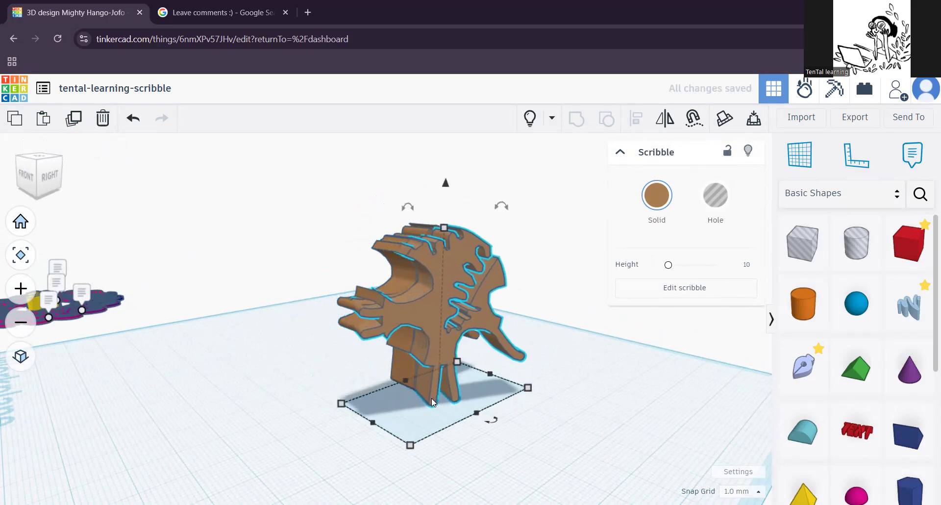
Step: Repeat the rotated and shifted duplication until the upright scribble copies close into a full ring
scroll(389, 411, "up", 4)
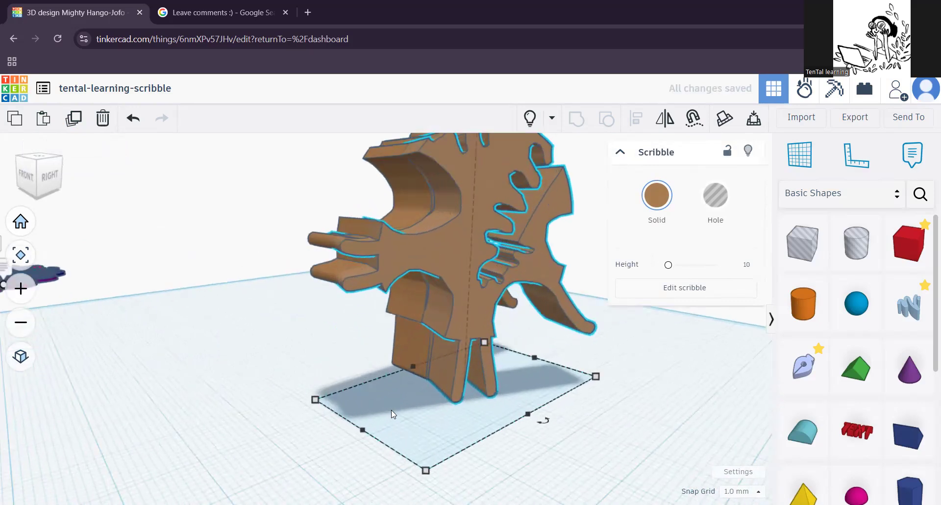
scroll(397, 411, "up", 3)
mouse_move(392, 430)
right_mouse_down()
mouse_move(500, 431)
mouse_move(523, 444)
mouse_move(459, 438)
mouse_move(502, 360)
right_mouse_up()
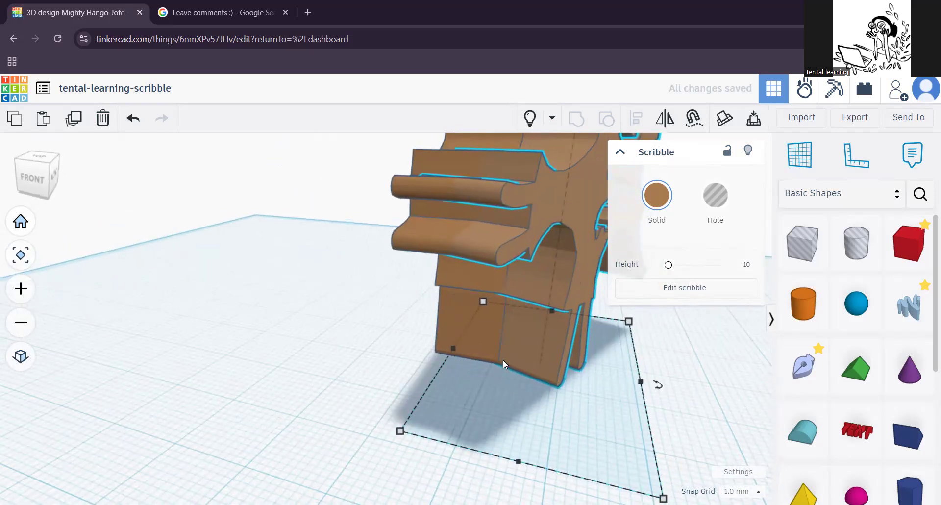
scroll(503, 359, "down", 3)
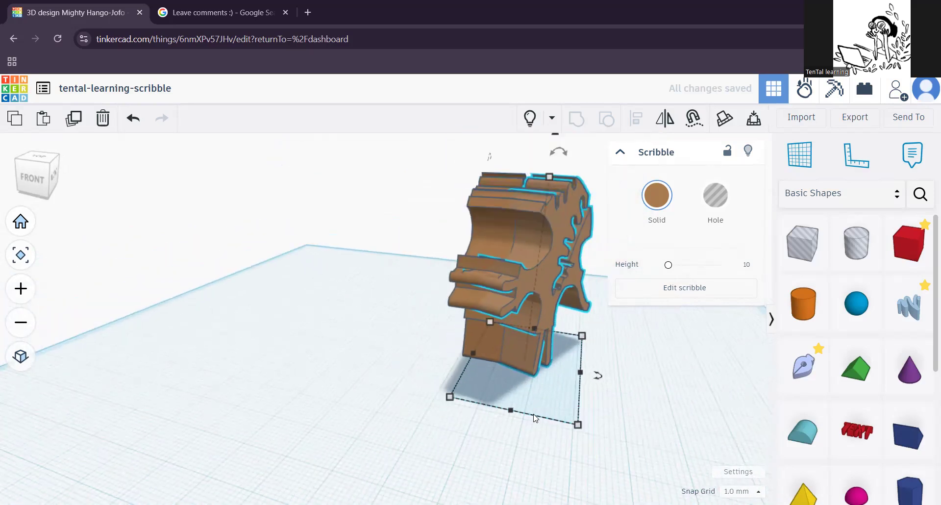
scroll(538, 423, "down", 2)
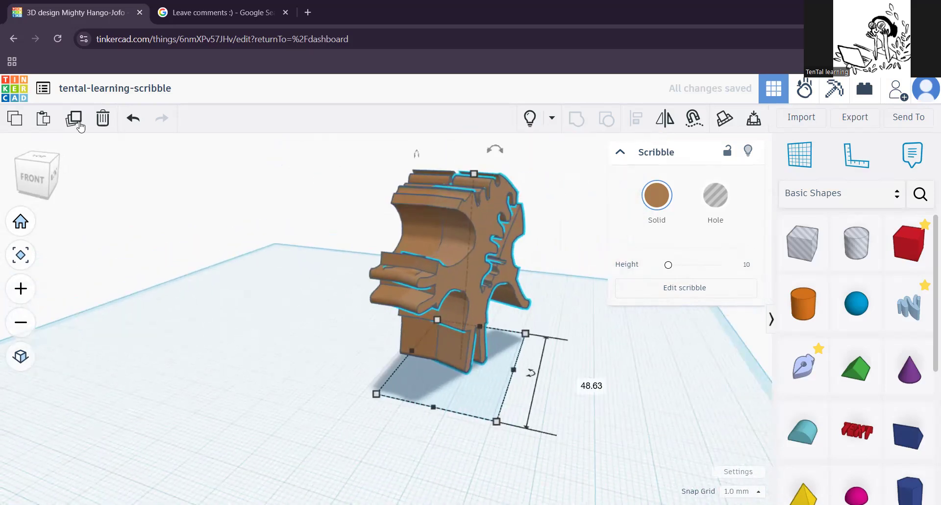
scroll(451, 333, "down", 2)
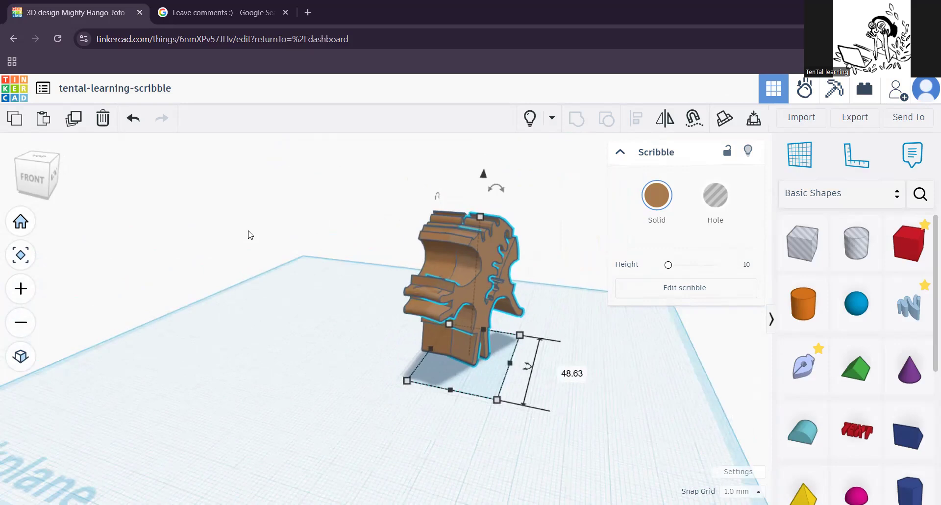
left_click(74, 120)
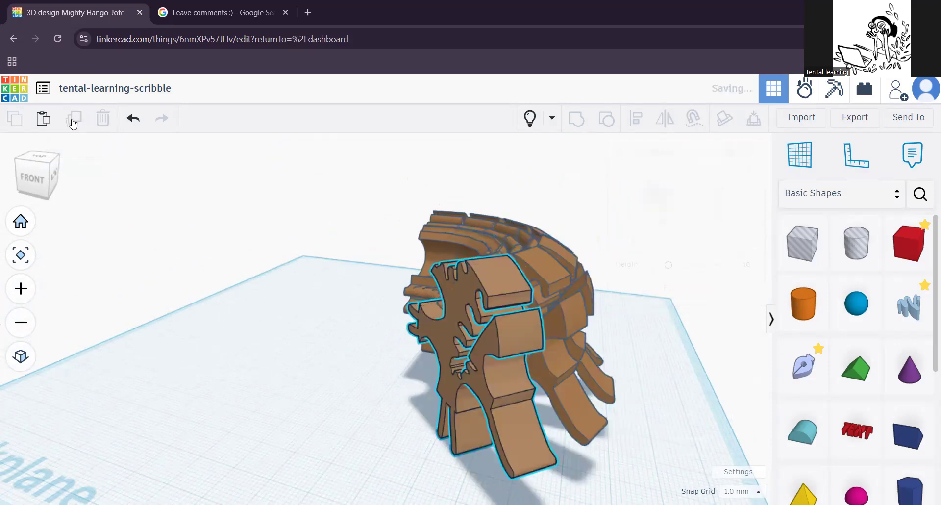
left_click(73, 124)
left_click(74, 123)
left_click(73, 124)
left_click(73, 123)
left_click(73, 123)
left_click(73, 123)
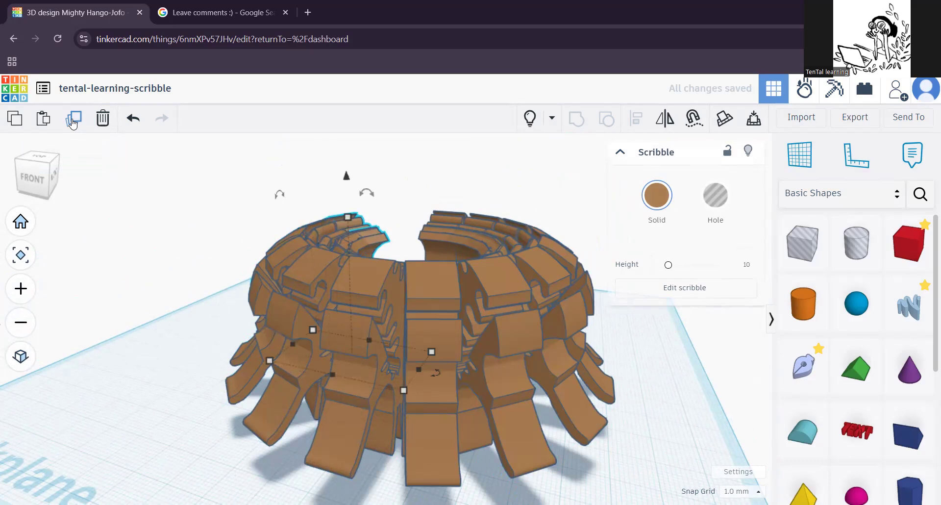
left_click(73, 124)
left_click(73, 124)
left_click(73, 124)
left_click(74, 123)
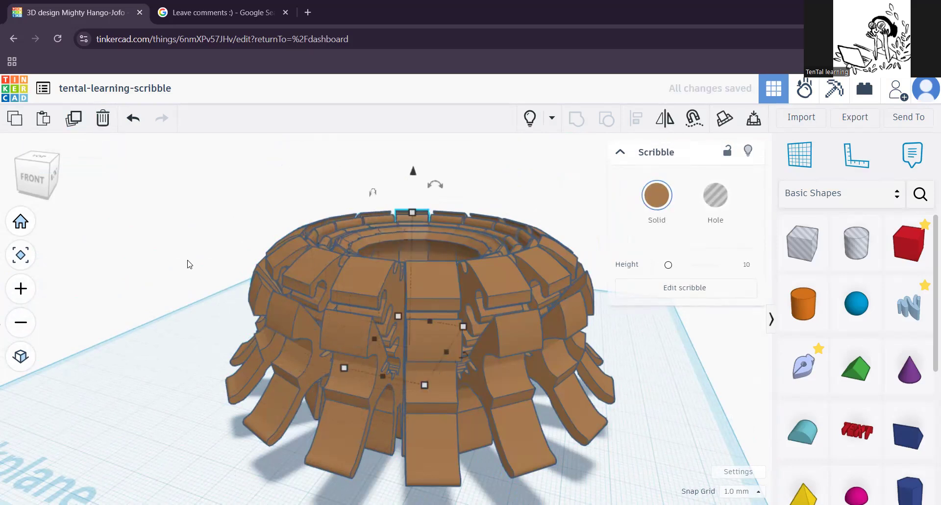
Step: Open the front scribble copy of the ring in the scribble editor to view its outline and return to the 3D design
left_click(198, 361)
mouse_move(631, 471)
right_mouse_down()
mouse_move(416, 475)
mouse_move(352, 391)
mouse_move(390, 398)
mouse_move(512, 346)
mouse_move(544, 320)
mouse_move(610, 323)
mouse_move(562, 329)
mouse_move(579, 302)
mouse_move(487, 334)
mouse_move(462, 364)
mouse_move(396, 381)
mouse_move(320, 326)
mouse_move(389, 278)
mouse_move(489, 314)
mouse_move(369, 321)
right_mouse_up()
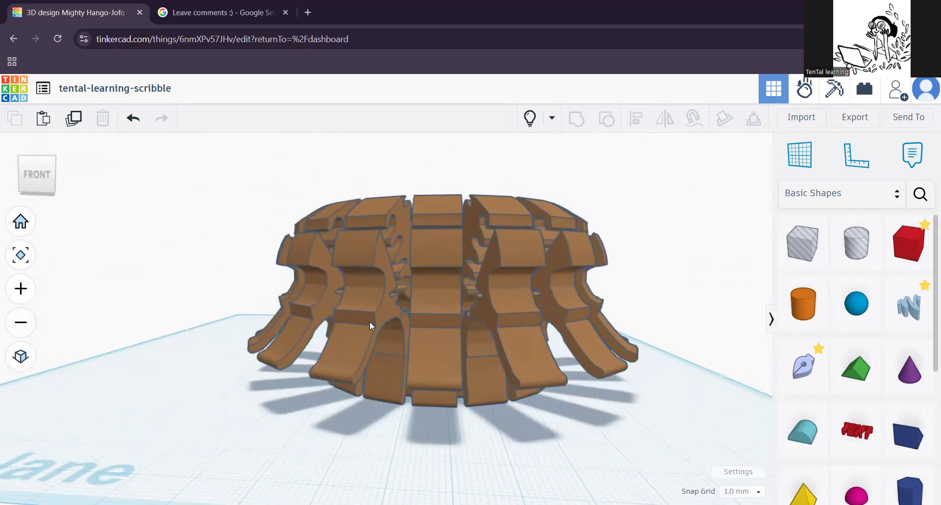
left_click(429, 310)
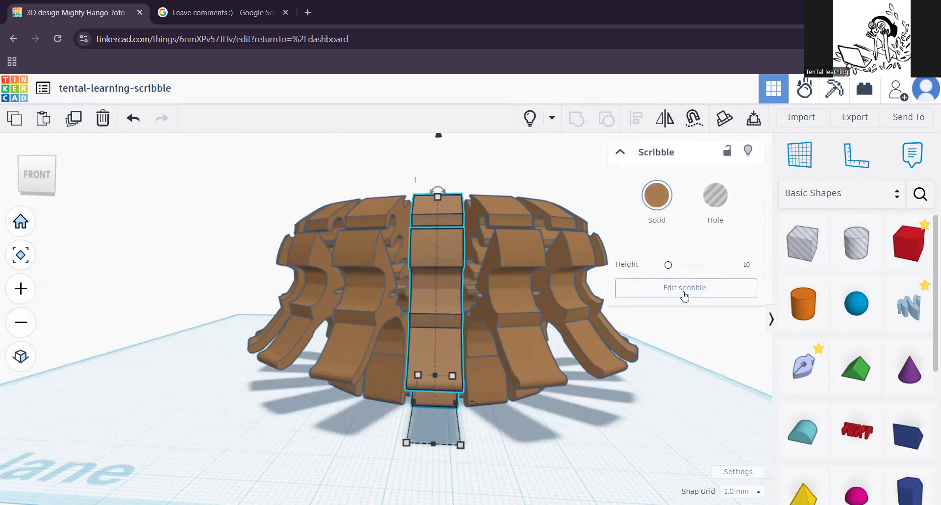
left_click(685, 289)
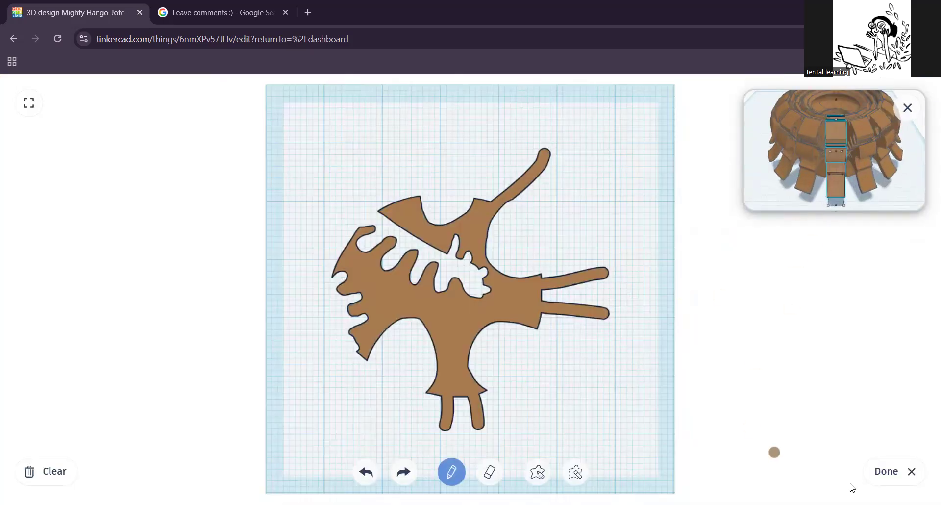
left_click(885, 472)
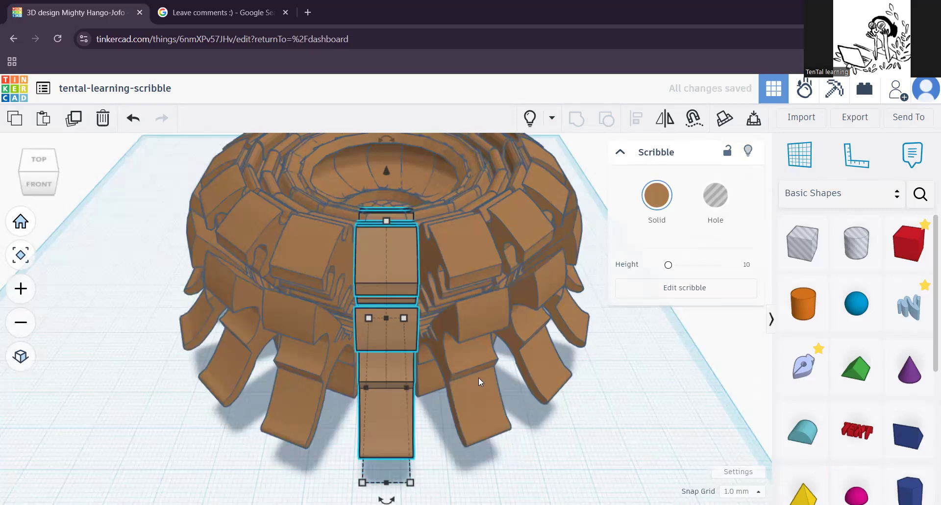
Step: Examine the closed ring of upright scribble copies from above, from the front and from its sides
scroll(481, 382, "down", 5)
mouse_move(482, 400)
right_mouse_down()
mouse_move(505, 357)
mouse_move(598, 370)
right_mouse_up()
right_click_drag(436, 403, 524, 398)
mouse_move(365, 410)
right_mouse_down()
mouse_move(479, 417)
mouse_move(311, 419)
mouse_move(330, 363)
mouse_move(458, 402)
mouse_move(384, 428)
mouse_move(307, 383)
right_mouse_up()
middle_click_drag(346, 347, 419, 321)
mouse_move(427, 422)
right_mouse_down()
mouse_move(484, 374)
mouse_move(495, 390)
right_mouse_up()
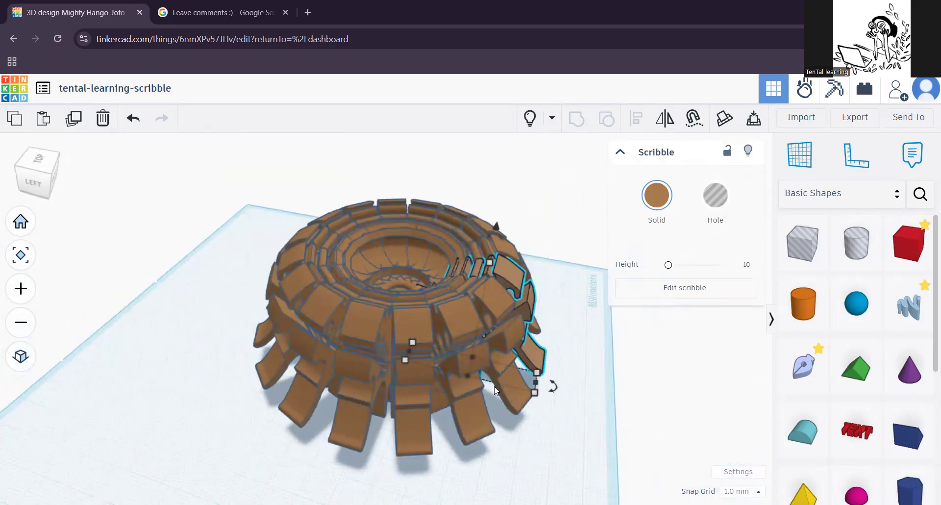
mouse_move(424, 336)
right_mouse_down()
mouse_move(568, 416)
mouse_move(441, 410)
mouse_move(573, 406)
mouse_move(409, 410)
right_mouse_up()
scroll(409, 410, "up", 3)
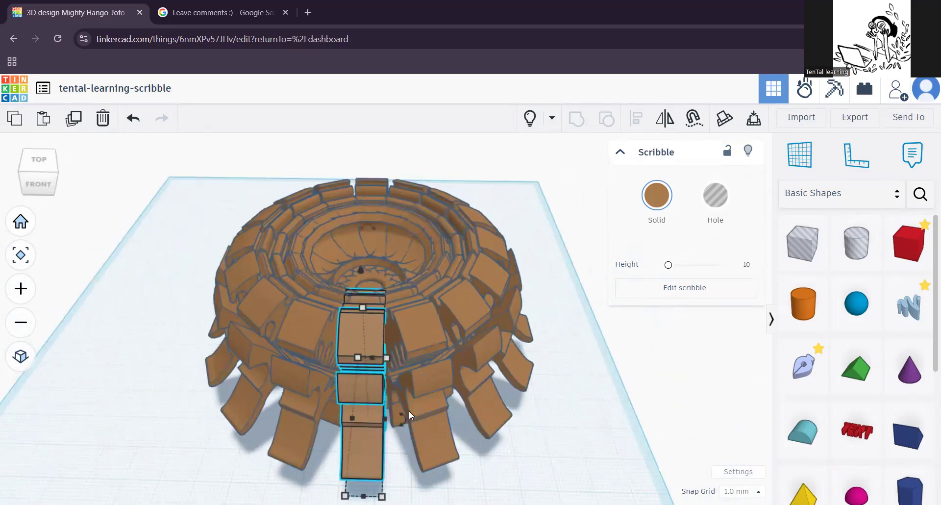
scroll(388, 338, "down", 3)
mouse_move(318, 360)
right_mouse_down()
mouse_move(424, 348)
mouse_move(309, 382)
mouse_move(340, 365)
mouse_move(450, 416)
mouse_move(572, 410)
mouse_move(321, 338)
mouse_move(435, 471)
mouse_move(479, 476)
mouse_move(480, 464)
right_mouse_up()
middle_click_drag(477, 460, 472, 412)
mouse_move(473, 412)
right_mouse_down()
mouse_move(508, 433)
mouse_move(543, 421)
mouse_move(472, 434)
mouse_move(493, 441)
right_mouse_up()
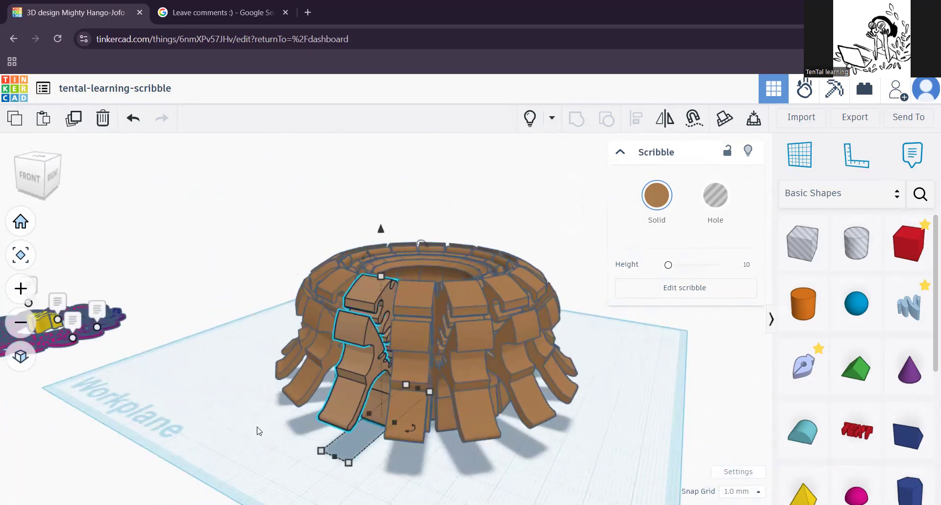
mouse_move(250, 424)
right_mouse_down()
mouse_move(257, 405)
mouse_move(390, 439)
right_mouse_up()
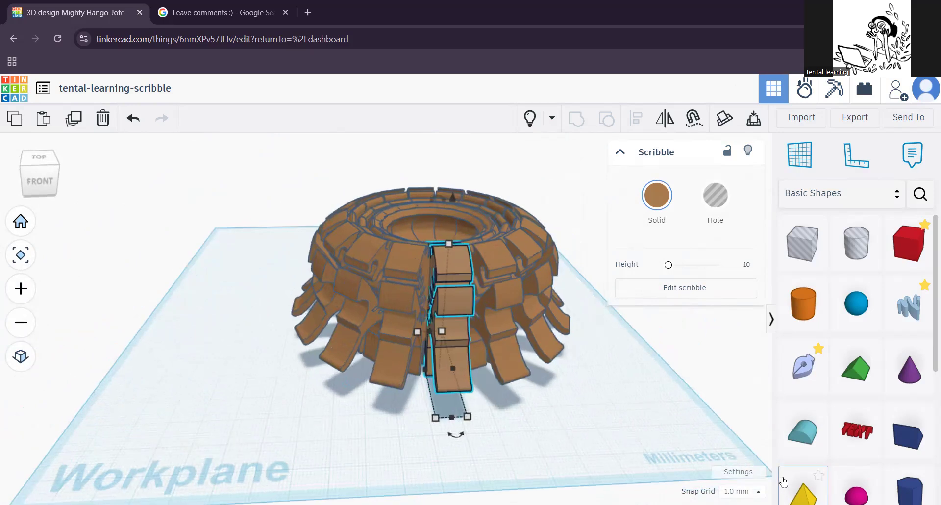
Step: Set the workspace background to the light orange preset and turn off the grid, keeping shadows shown
left_click(738, 472)
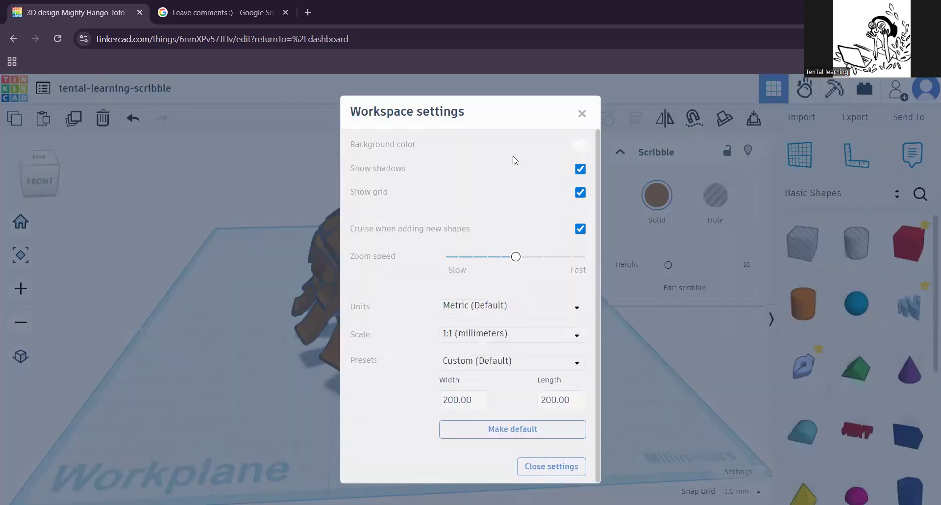
left_click(580, 144)
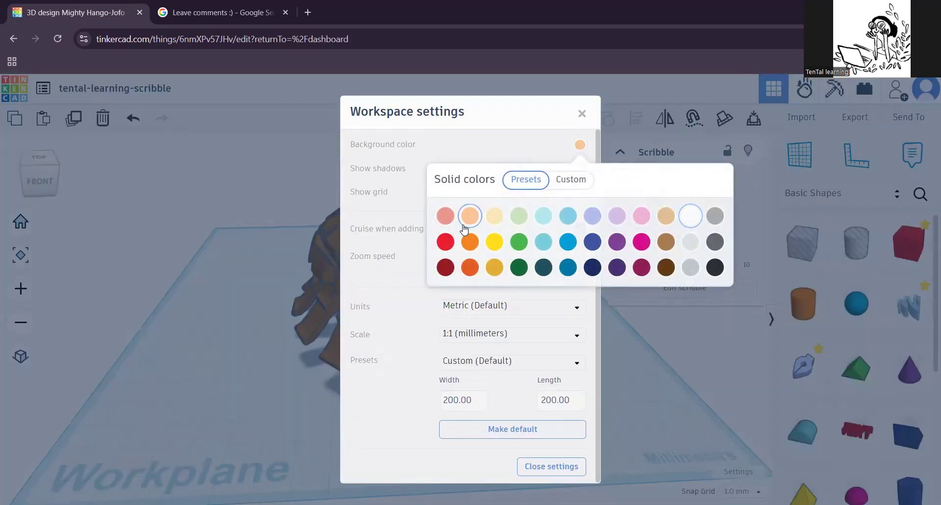
left_click(502, 154)
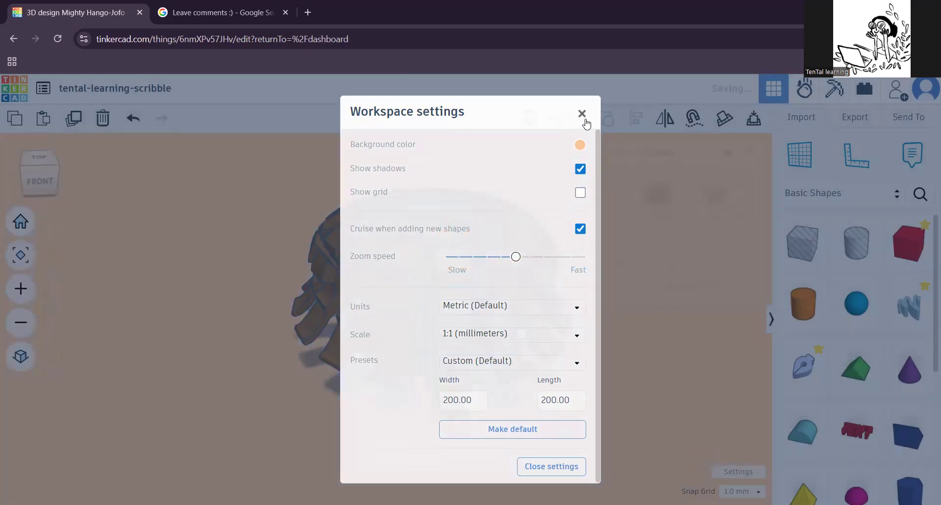
left_click(582, 114)
left_click(610, 394)
Step: Download a picture of the design with the scribble ring seen from below against the orange background
mouse_move(582, 238)
middle_mouse_down()
mouse_move(551, 249)
mouse_move(532, 243)
middle_mouse_up()
mouse_move(621, 350)
right_mouse_down()
mouse_move(580, 324)
mouse_move(529, 318)
mouse_move(553, 274)
mouse_move(591, 257)
mouse_move(601, 342)
mouse_move(615, 370)
mouse_move(606, 368)
right_mouse_up()
middle_click_drag(556, 272, 572, 280)
right_click_drag(611, 320, 568, 270)
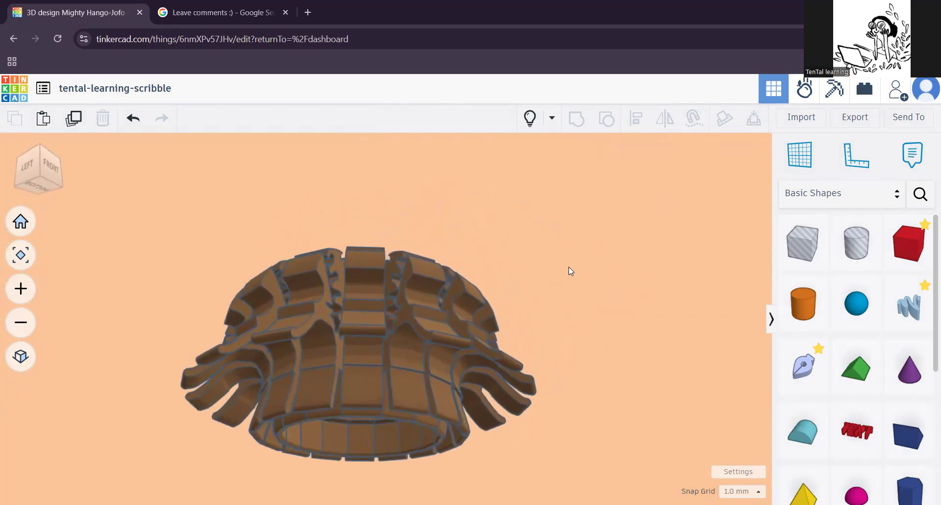
scroll(596, 268, "up", 4)
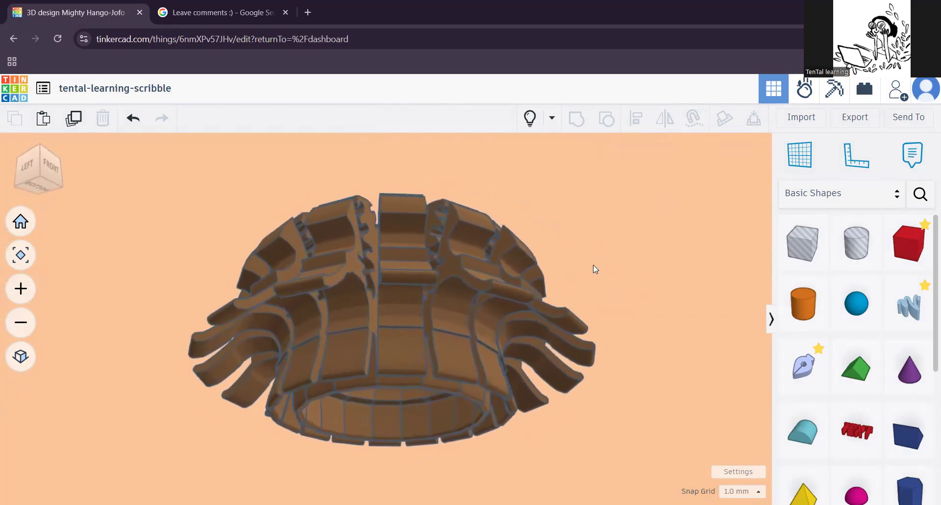
middle_click_drag(593, 265, 598, 263)
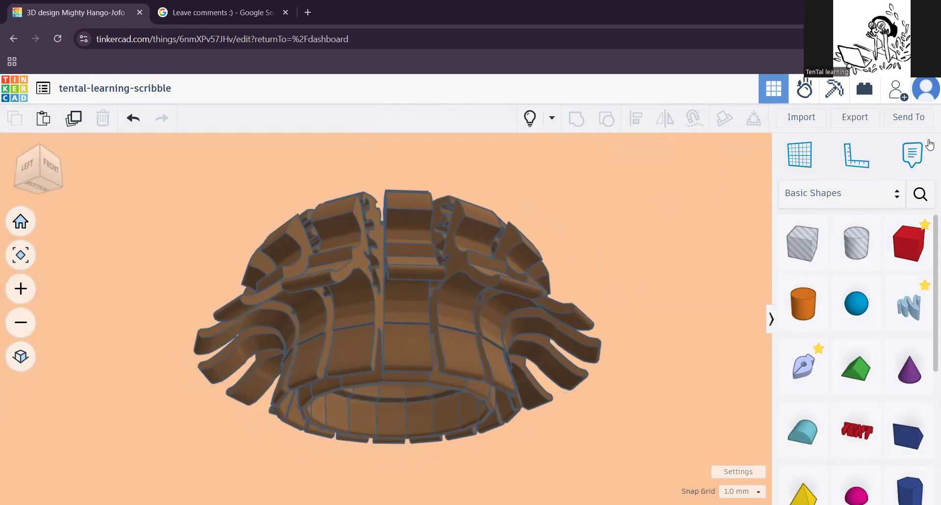
left_click(908, 118)
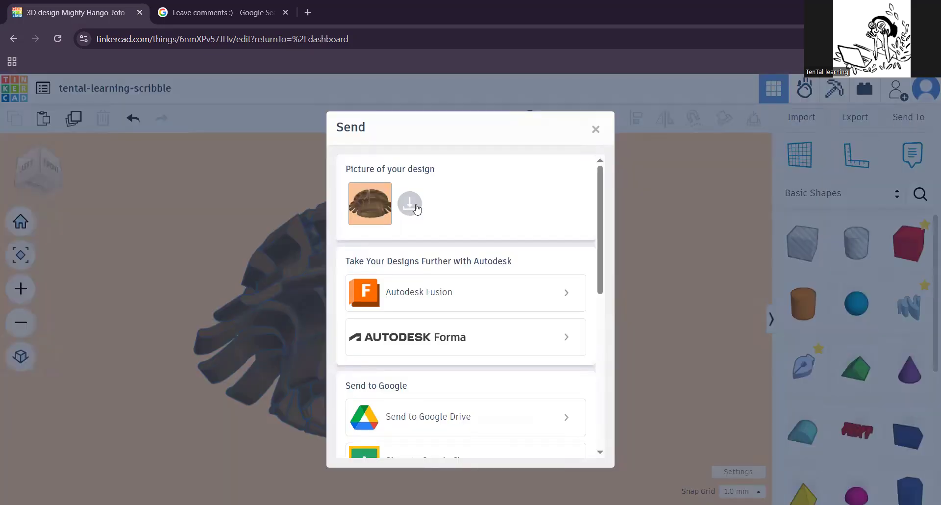
left_click(413, 211)
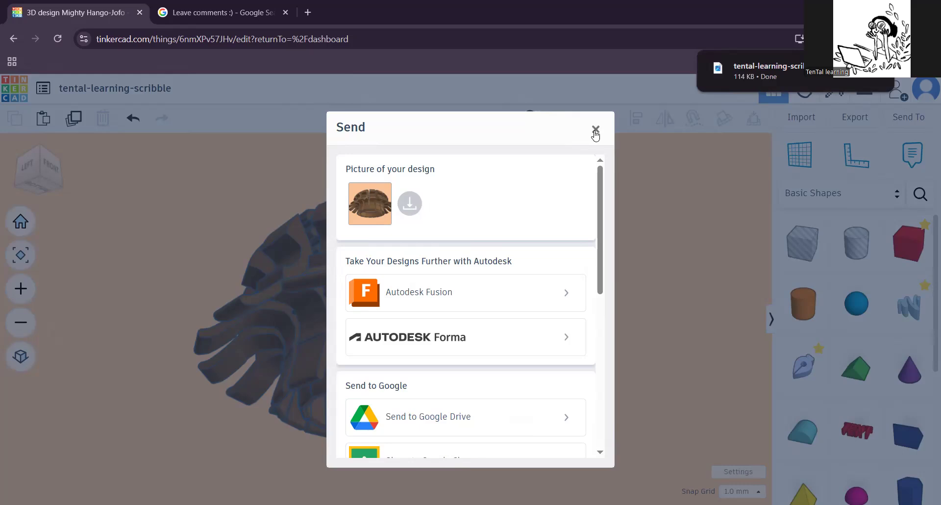
left_click(639, 255)
right_click_drag(636, 247, 599, 280)
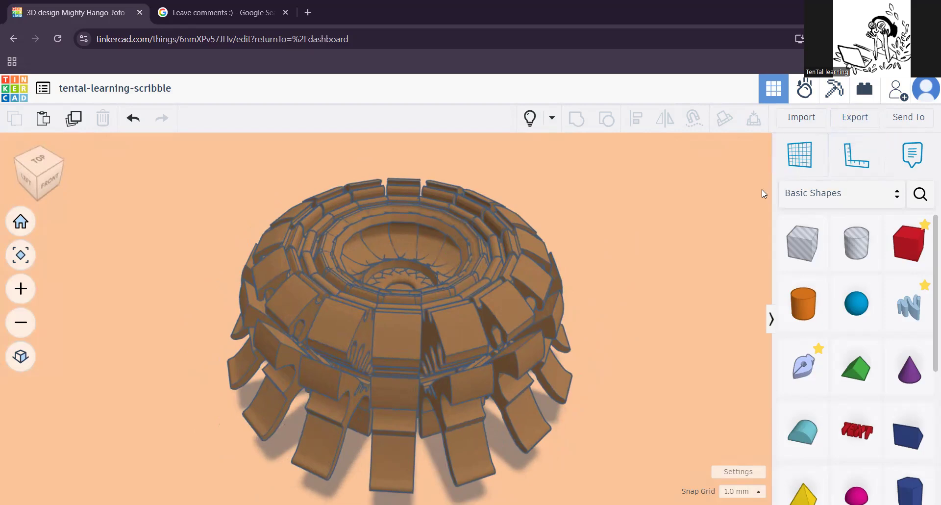
right_click_drag(612, 219, 632, 241)
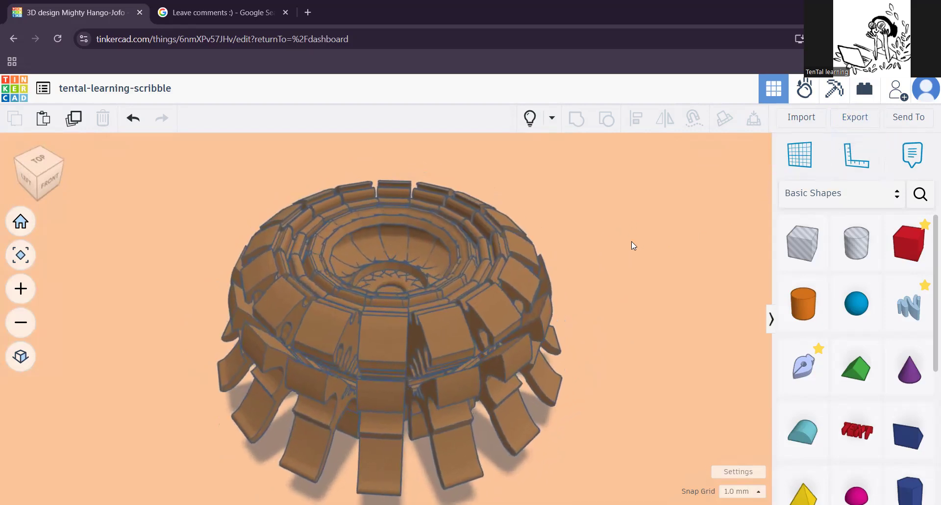
right_click_drag(634, 312, 543, 290)
right_click_drag(469, 284, 571, 282)
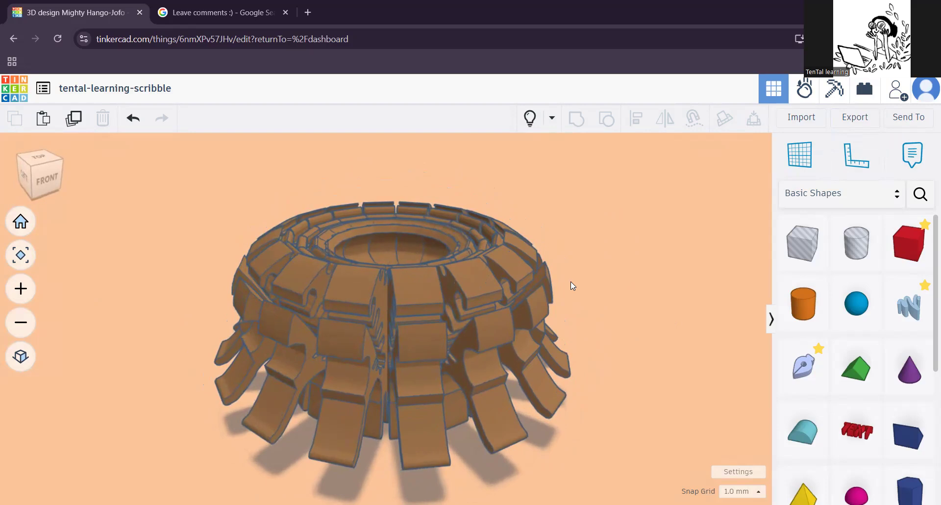